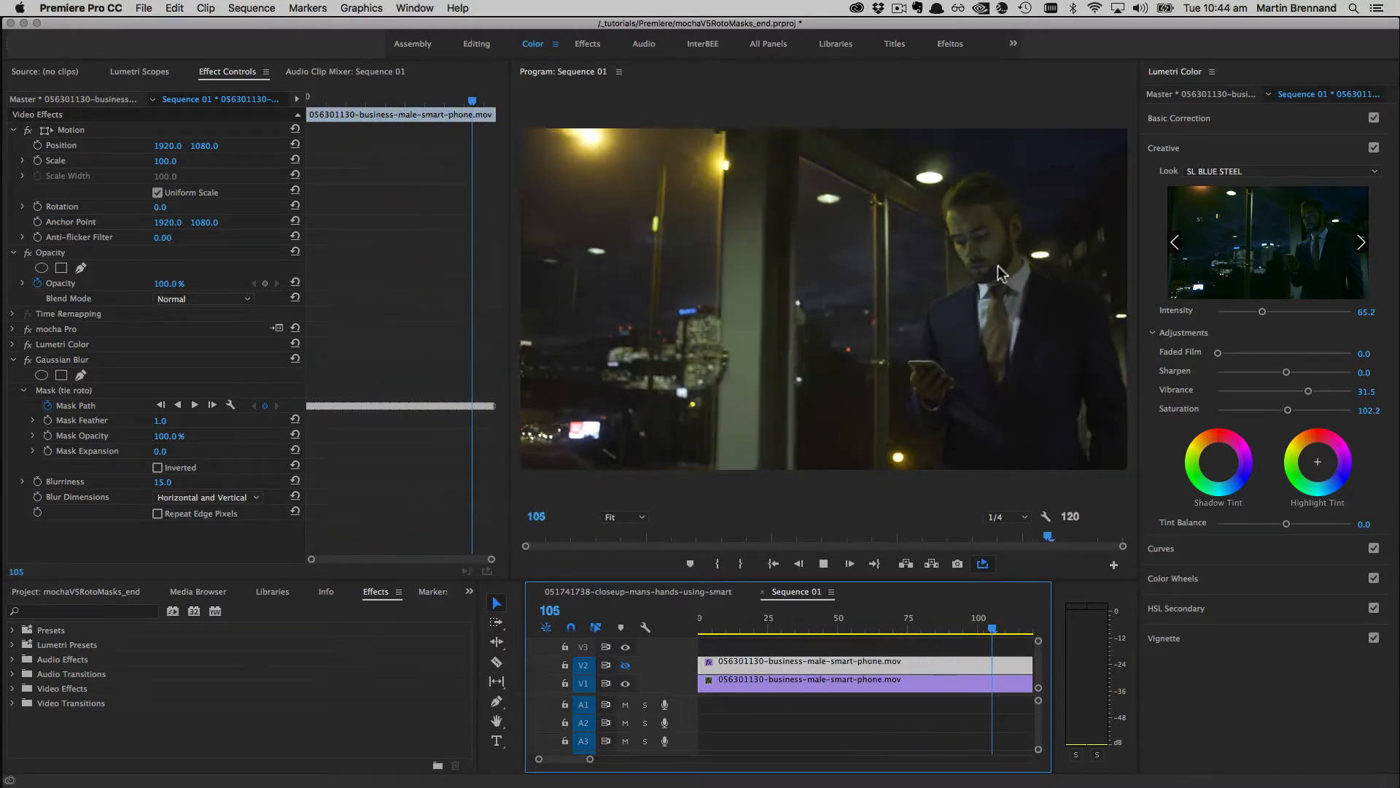
# Step: Make the graded V2 track visible again to preview the finished tie effect
pyautogui.click(625, 665)
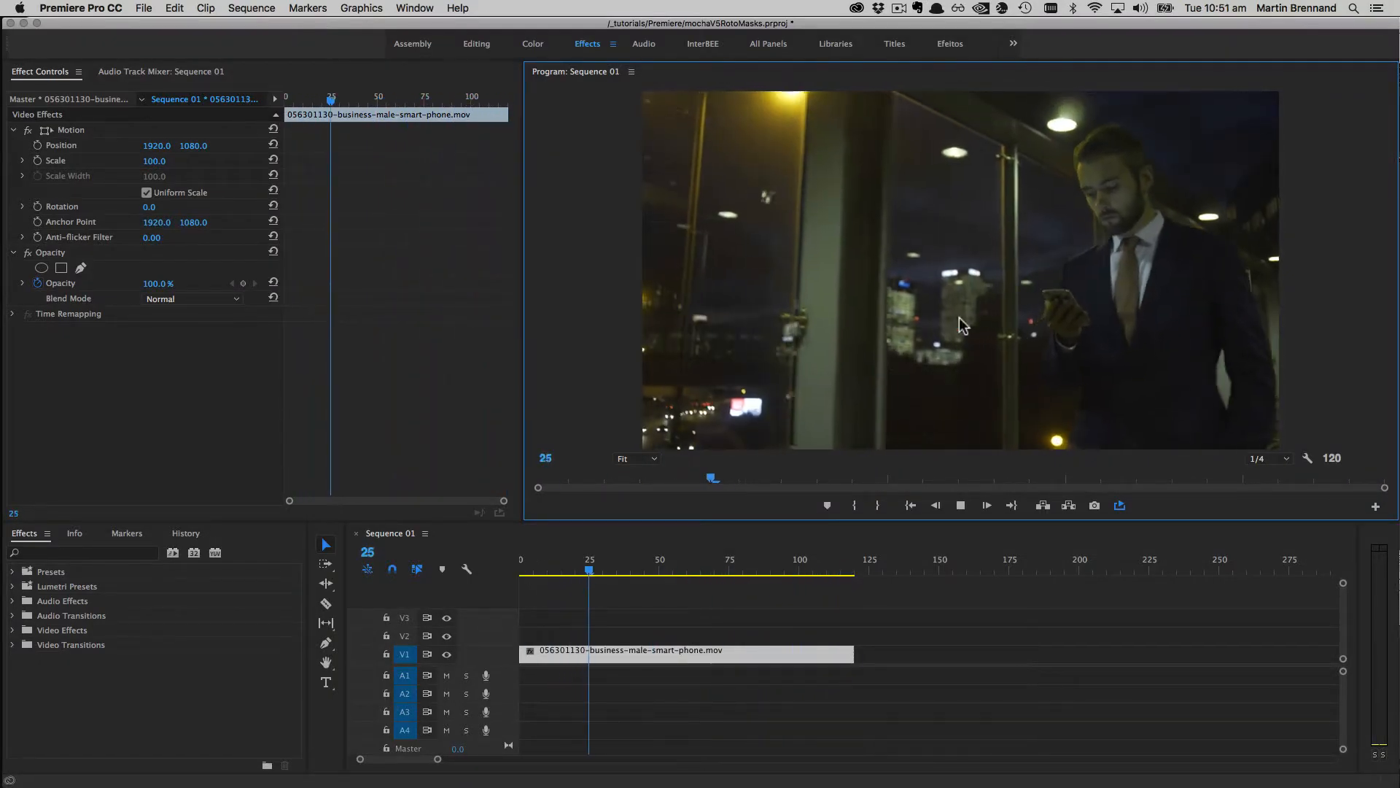
# Step: Find mocha Pro in Effects, apply it to the V1 smart-phone clip, and launch its plugin
pyautogui.click(106, 553)
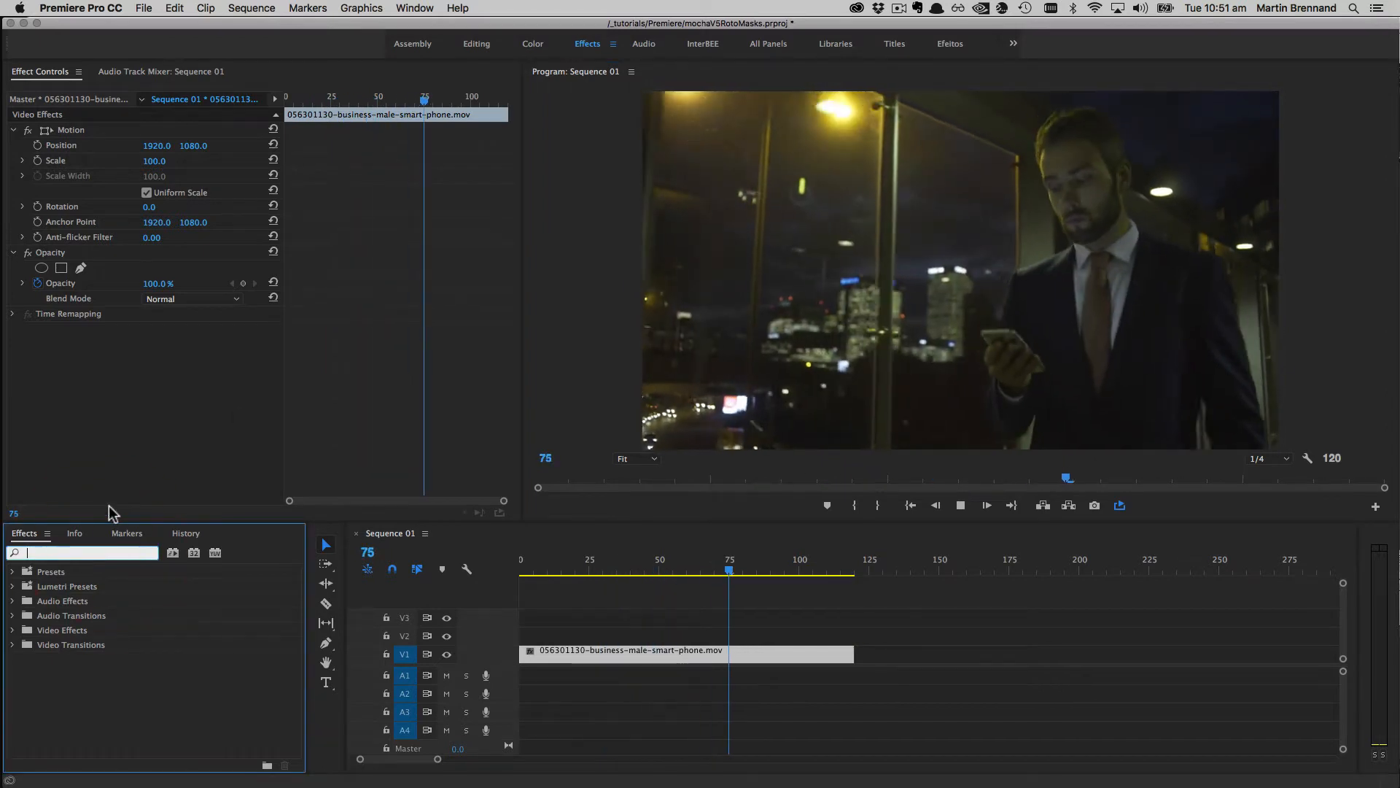
pyautogui.write('mocha')
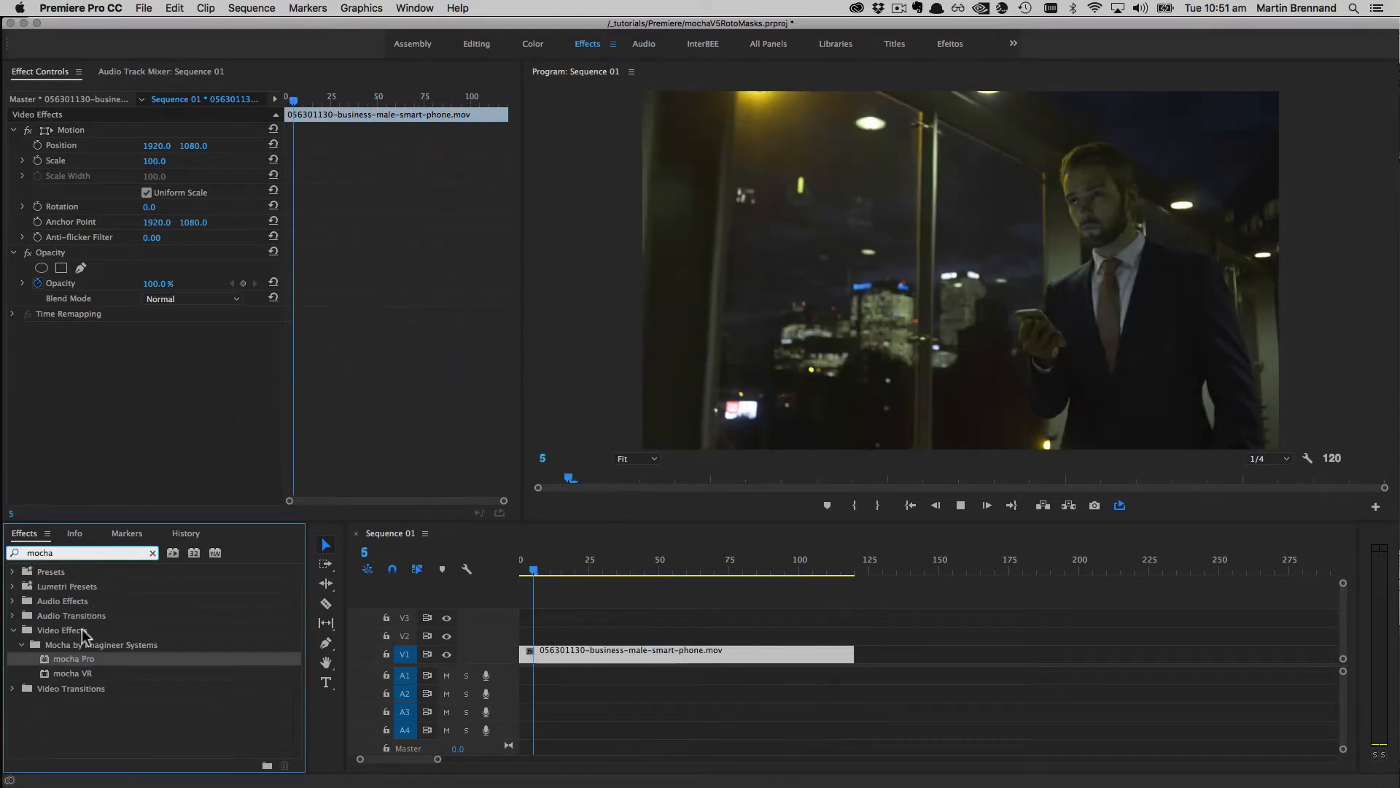
pyautogui.moveTo(73, 659); pyautogui.dragTo(630, 654)
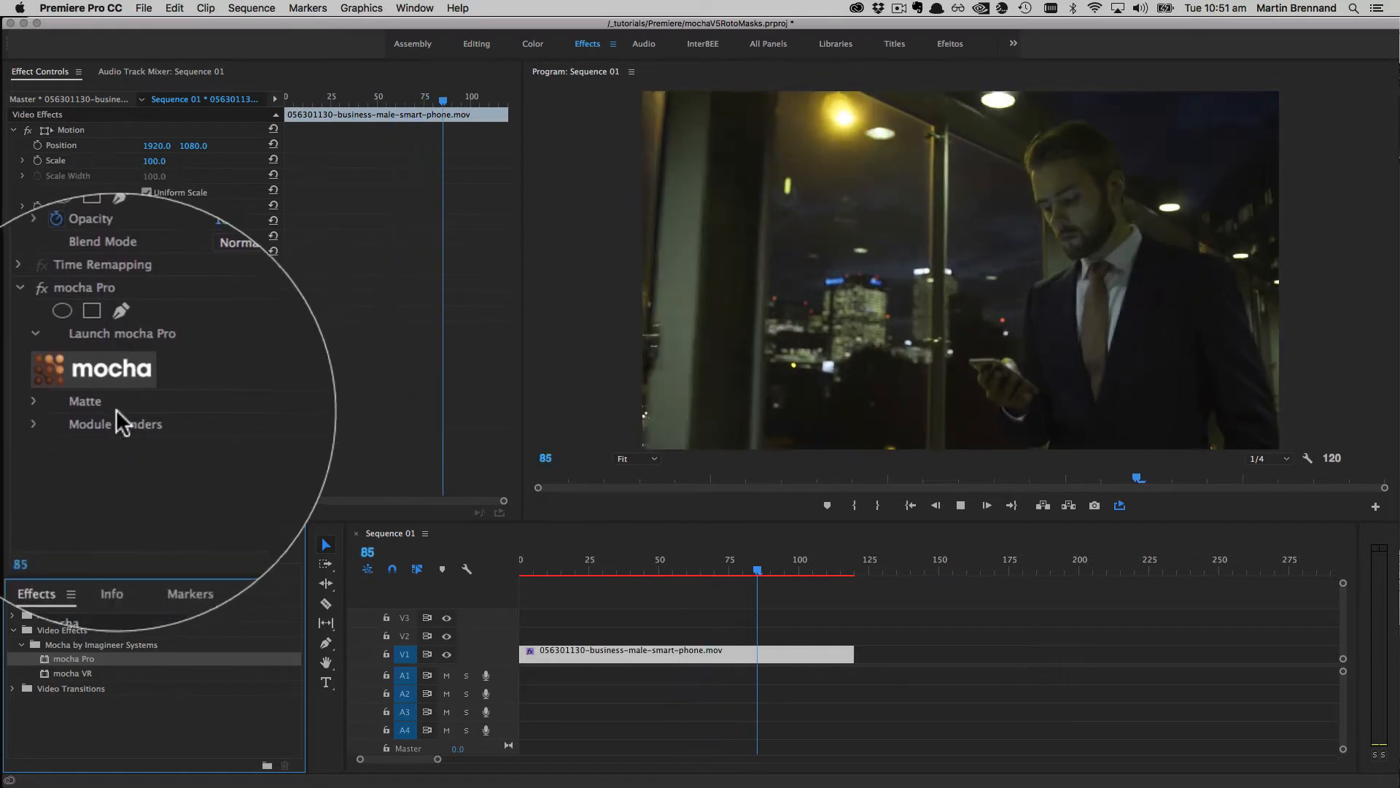
pyautogui.click(73, 438)
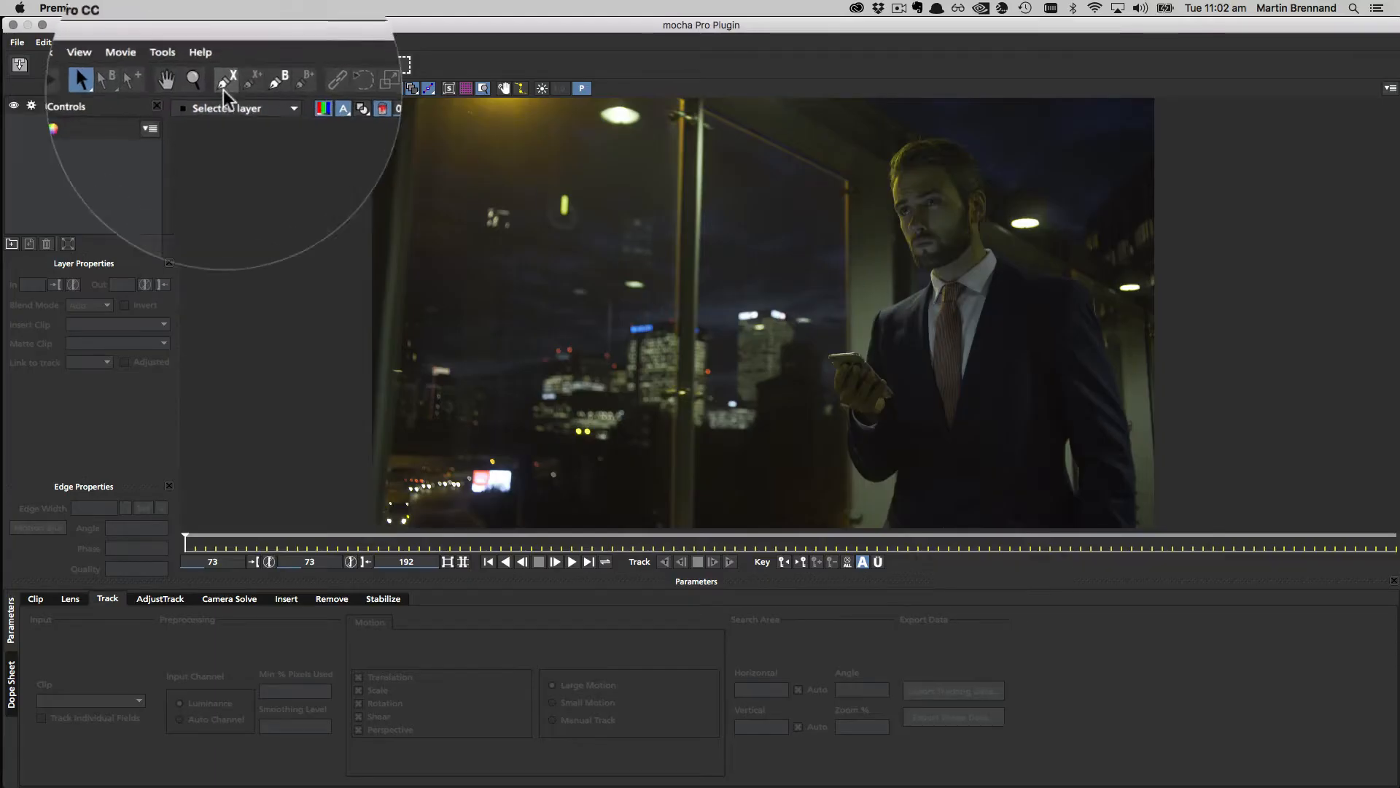
# Step: Outline the tie and shirt front with a closed X-spline on frame 73 and track it forward
pyautogui.click(226, 64)
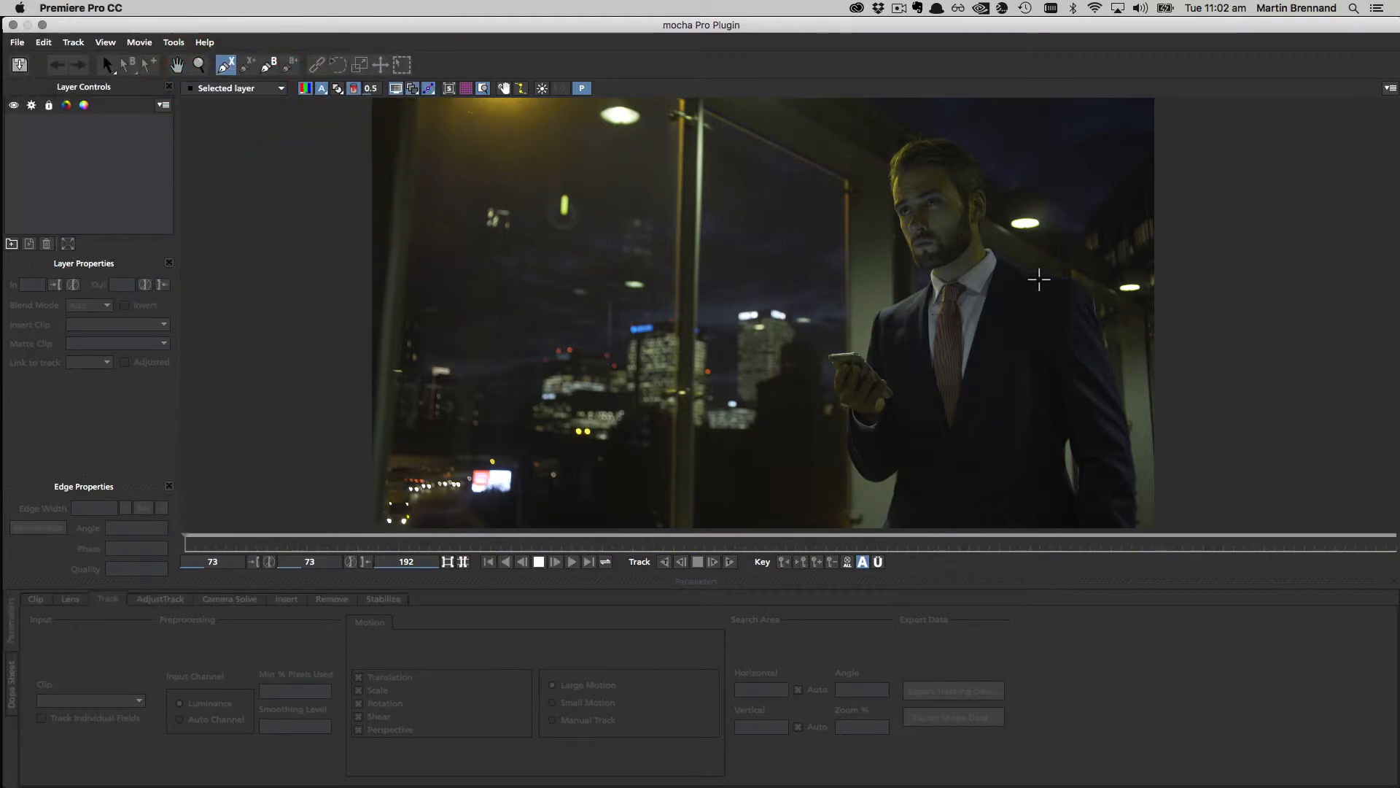
pyautogui.click(1023, 279)
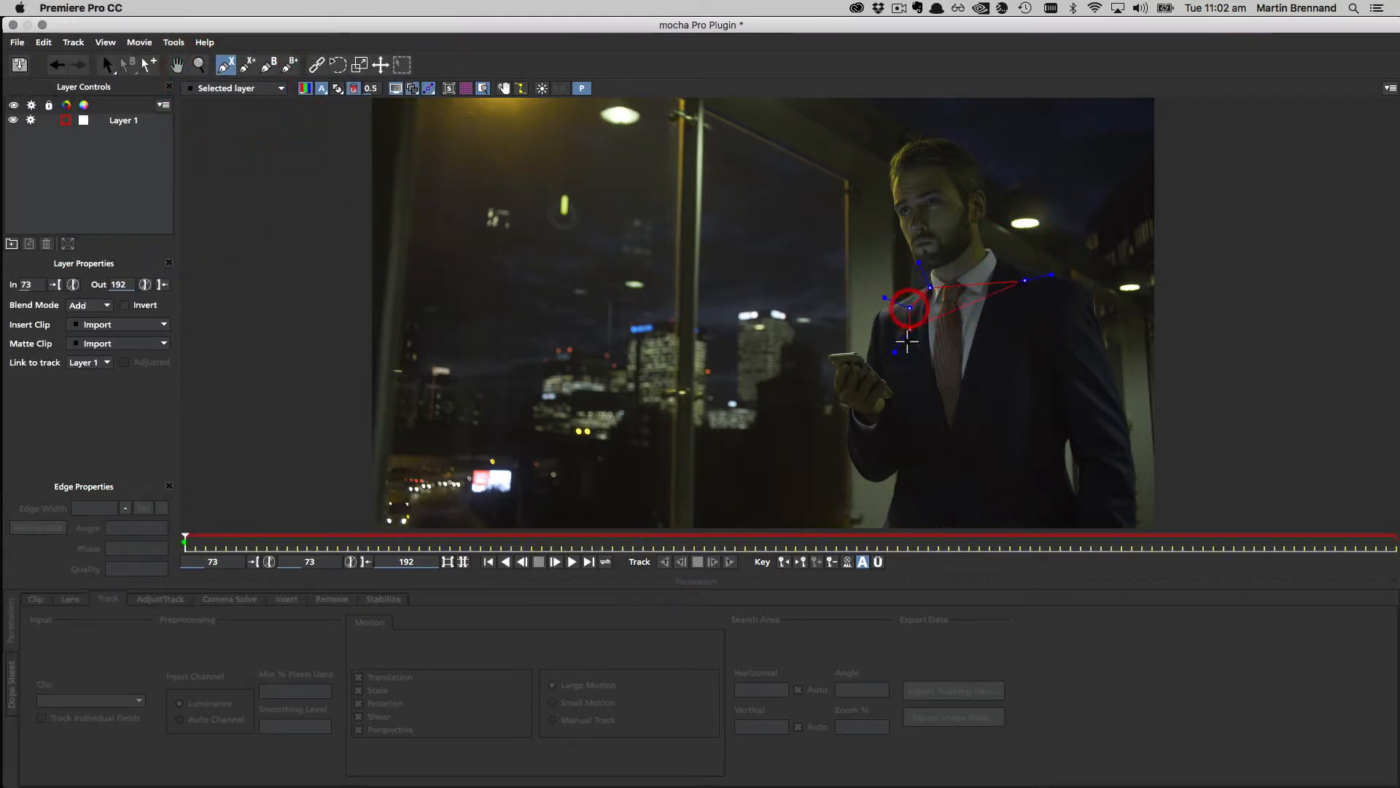
pyautogui.click(916, 387)
pyautogui.click(940, 453)
pyautogui.click(976, 434)
pyautogui.click(1026, 337)
pyautogui.rightClick(1024, 305)
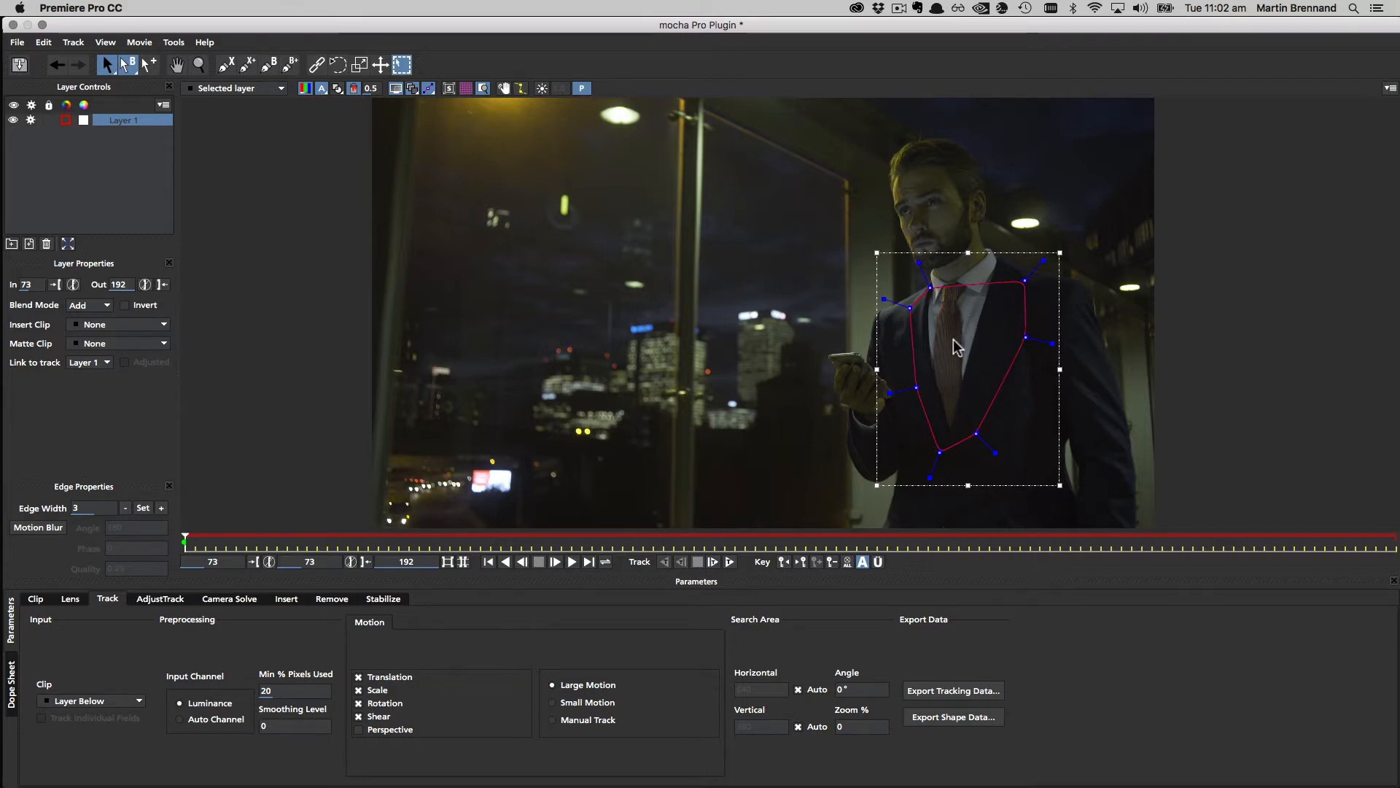
pyautogui.click(729, 562)
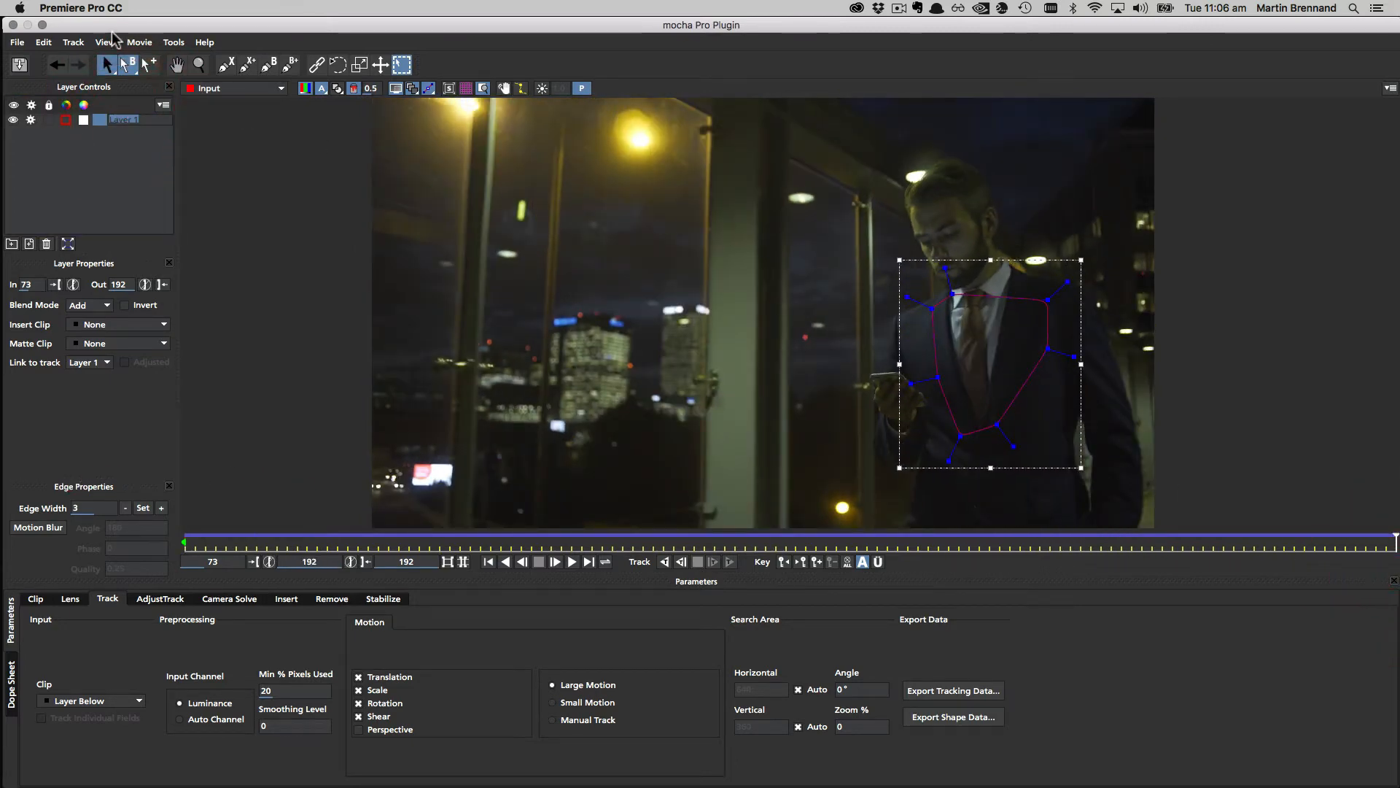
# Step: Name the layer 'tie track', hide its shape, and return to frame 73
pyautogui.press('Return')
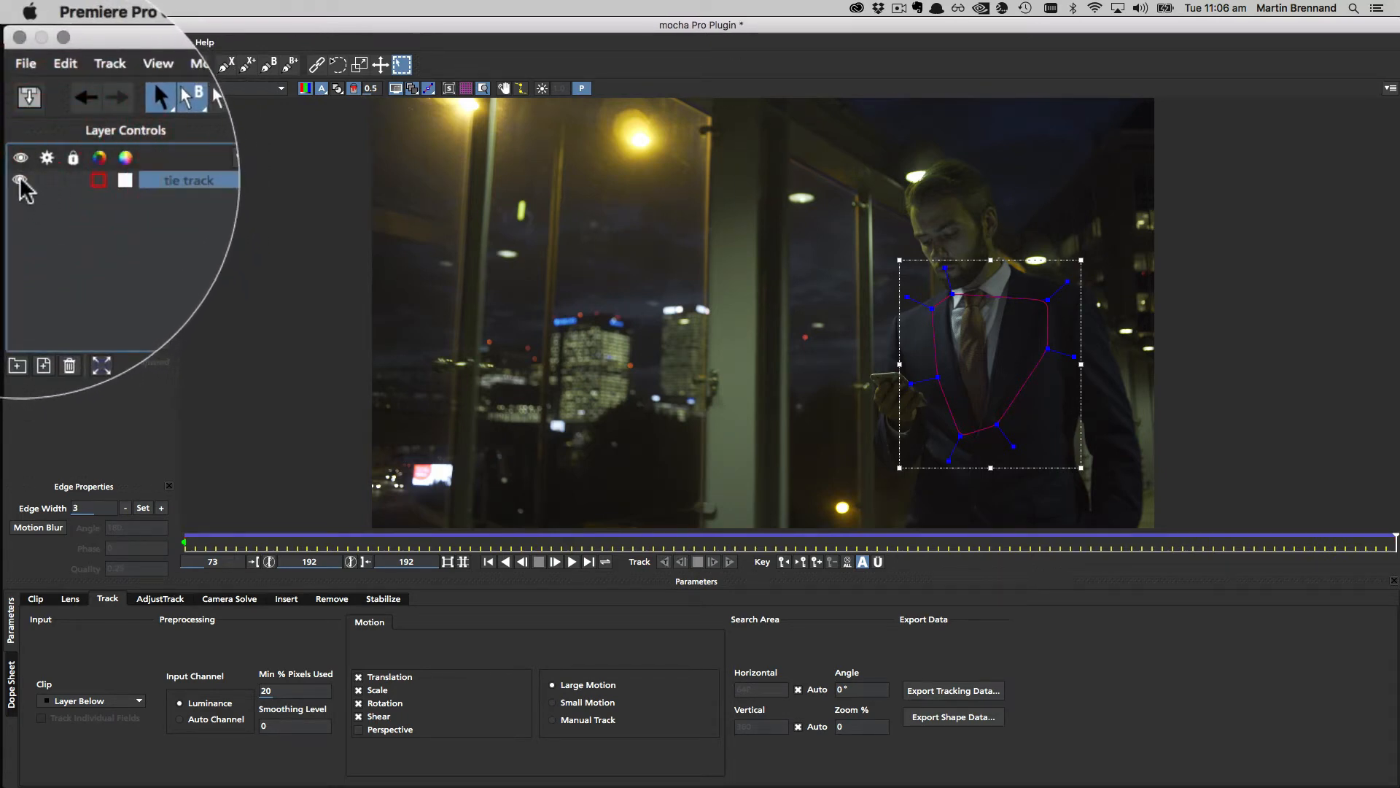
pyautogui.click(14, 120)
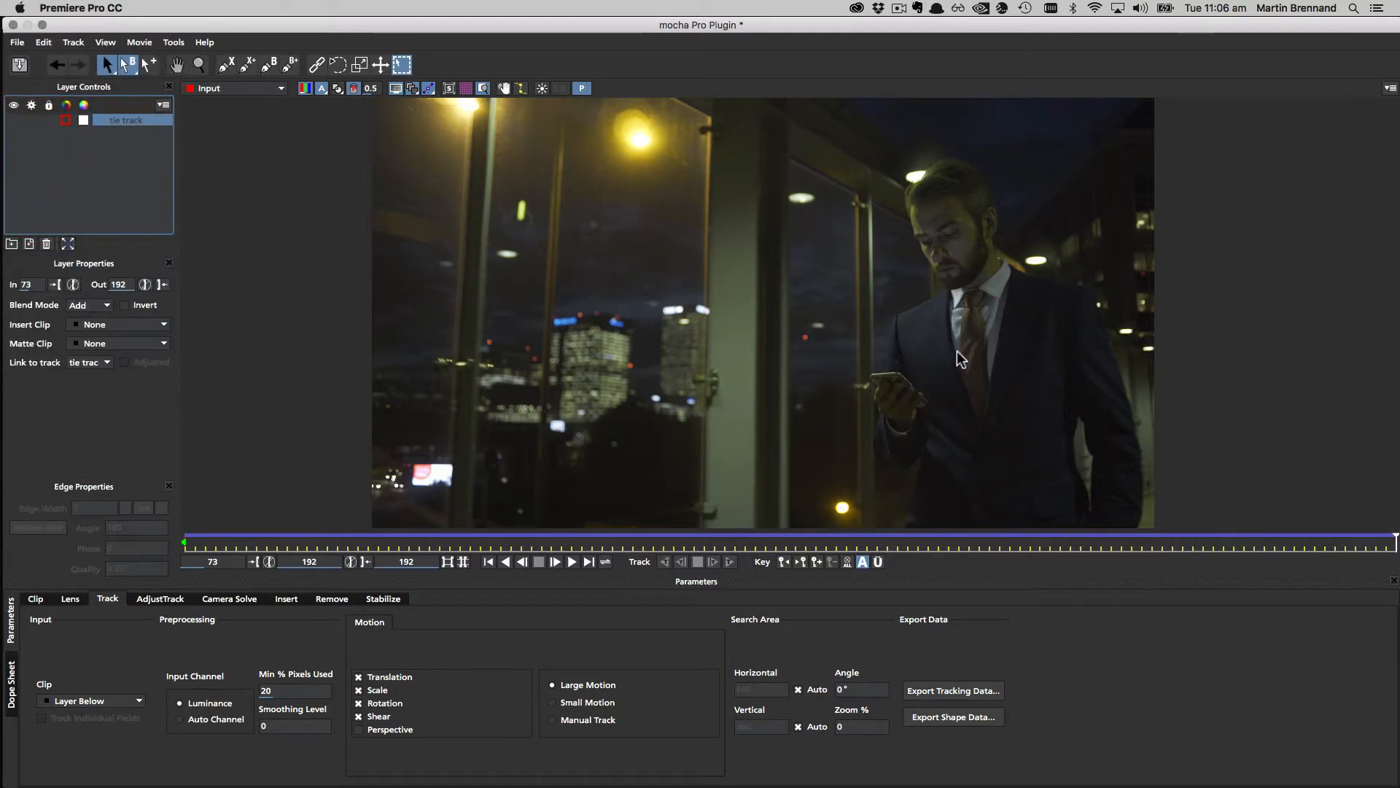
pyautogui.click(489, 563)
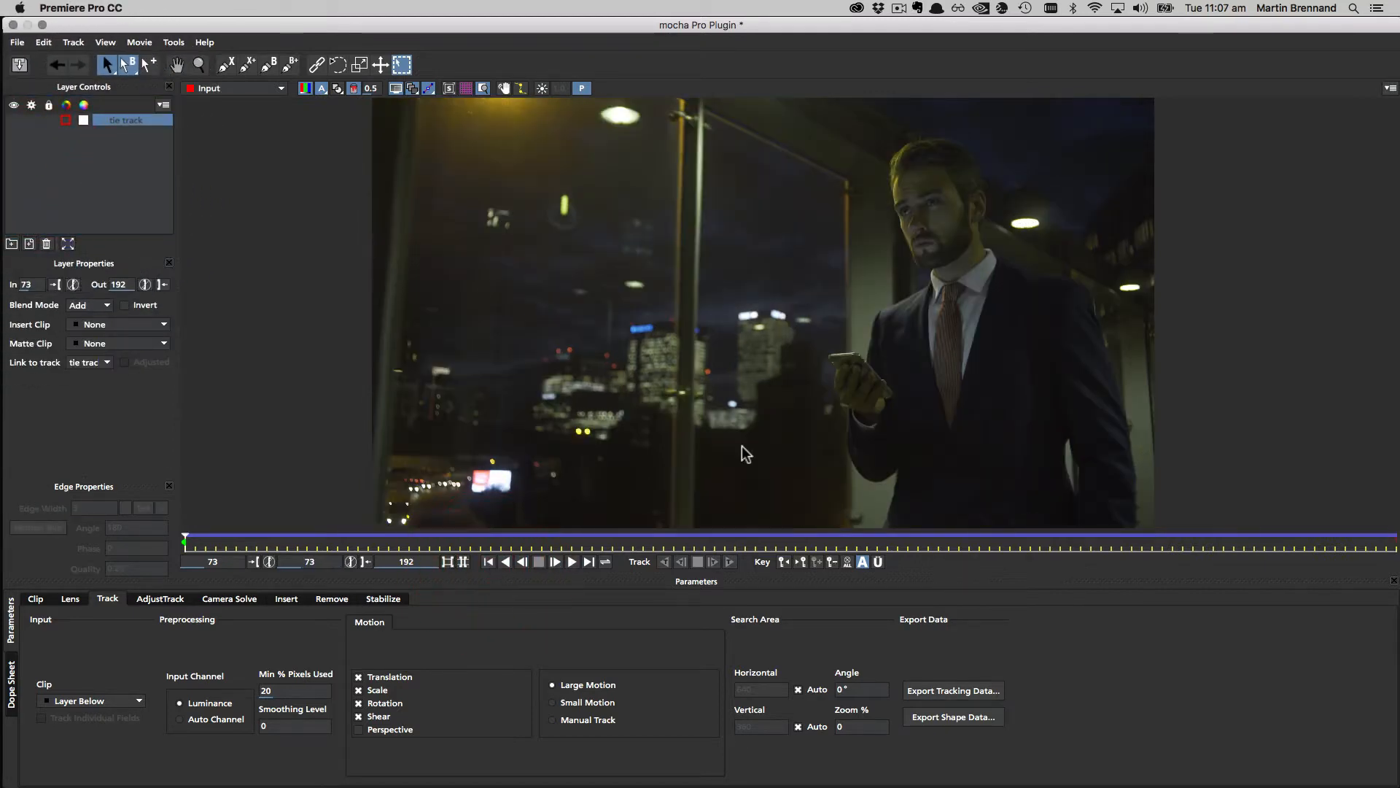
# Step: Zoom and pan the viewer in on the man's tie, ready to draw a new spline
pyautogui.press('z')
pyautogui.moveTo(999, 383); pyautogui.dragTo(1045, 235)
pyautogui.press('x')
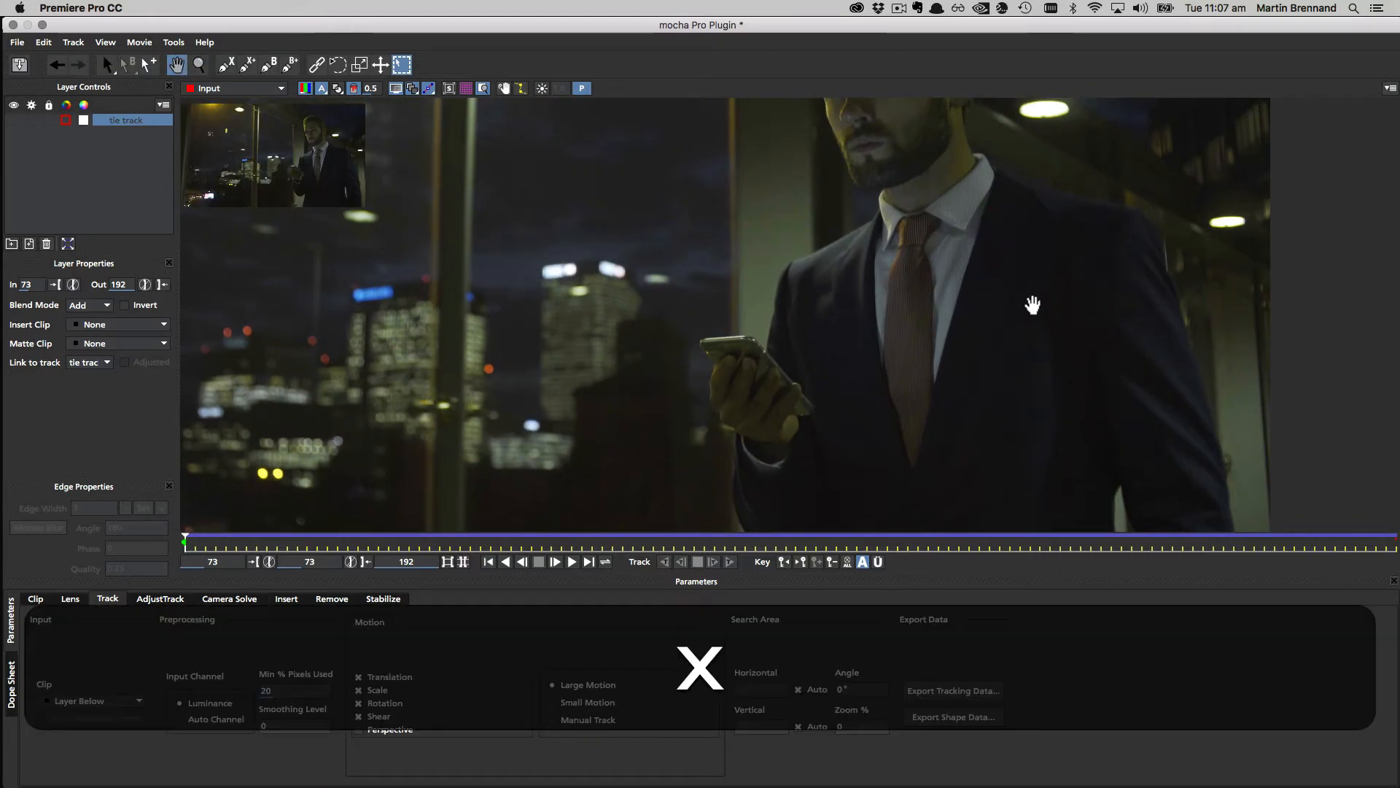
pyautogui.moveTo(1034, 305); pyautogui.dragTo(1013, 309)
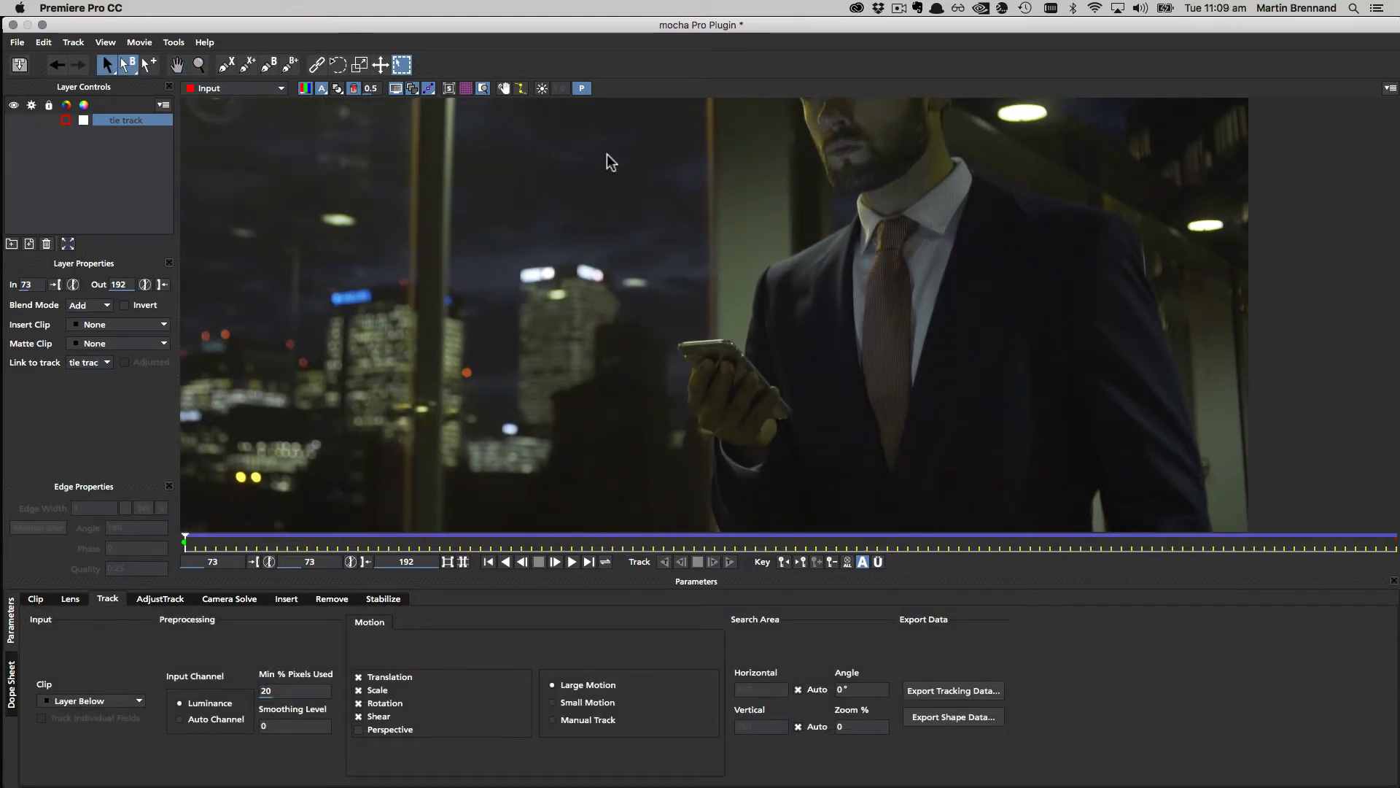
pyautogui.click(226, 66)
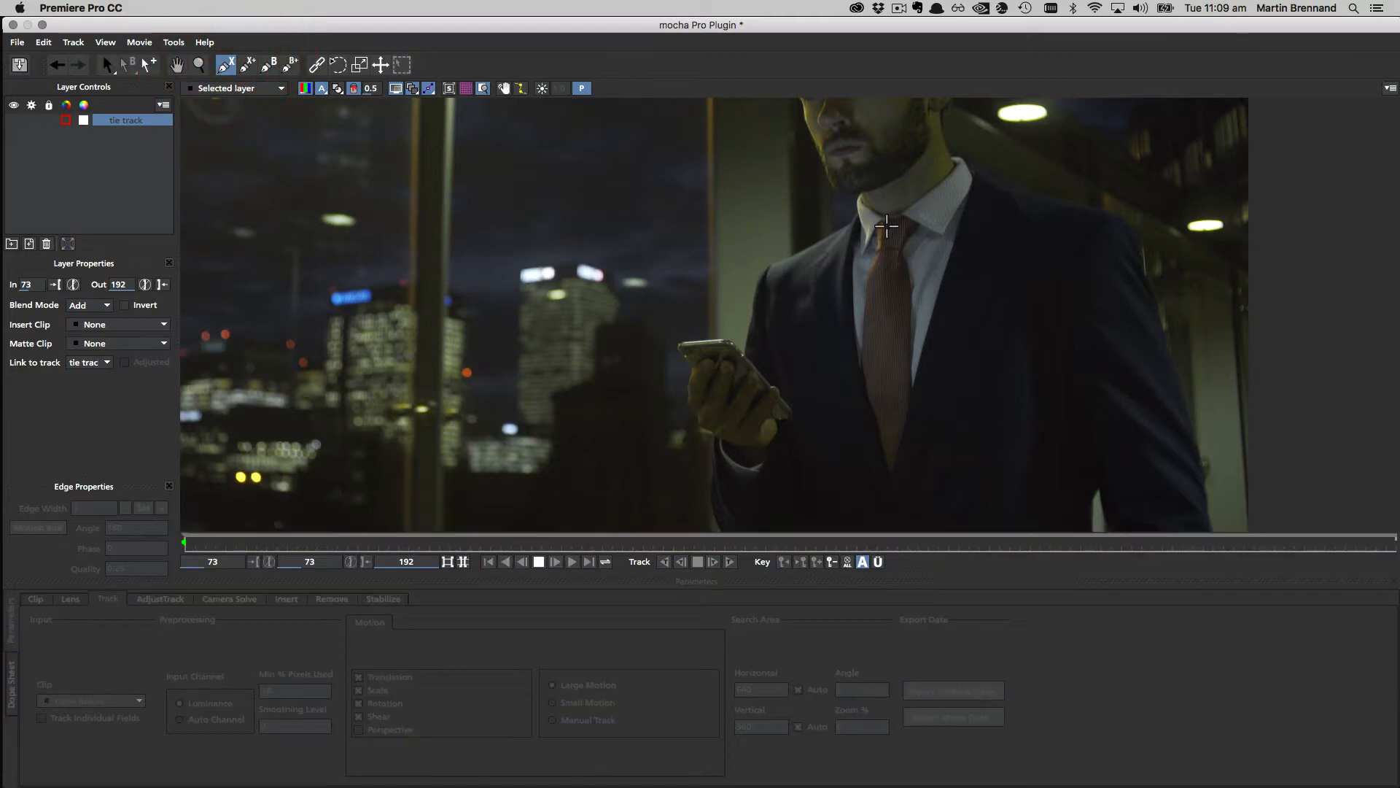
# Step: Draw a closed X-spline shape around the tie from knot to curved tip
pyautogui.click(908, 220)
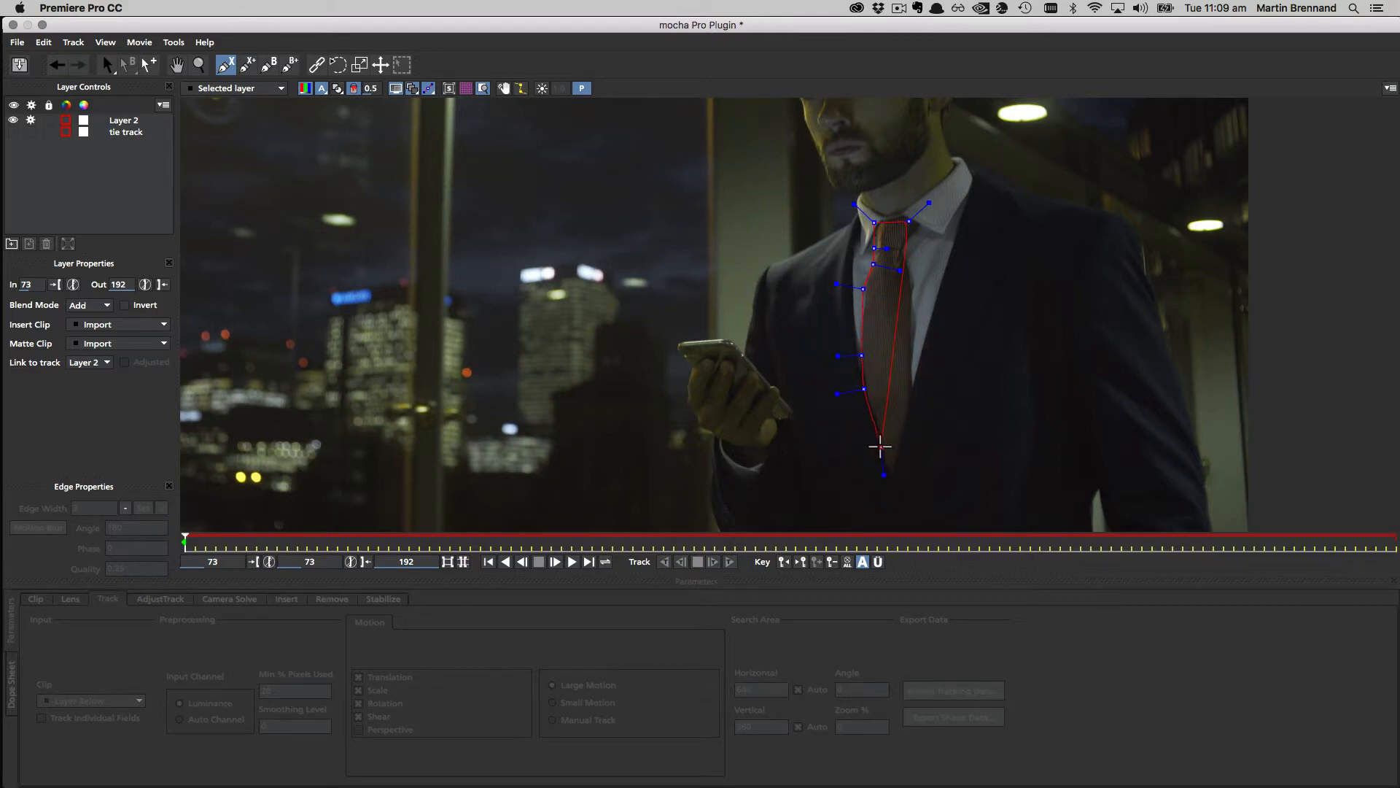
pyautogui.moveTo(888, 461); pyautogui.dragTo(887, 478)
pyautogui.click(911, 386)
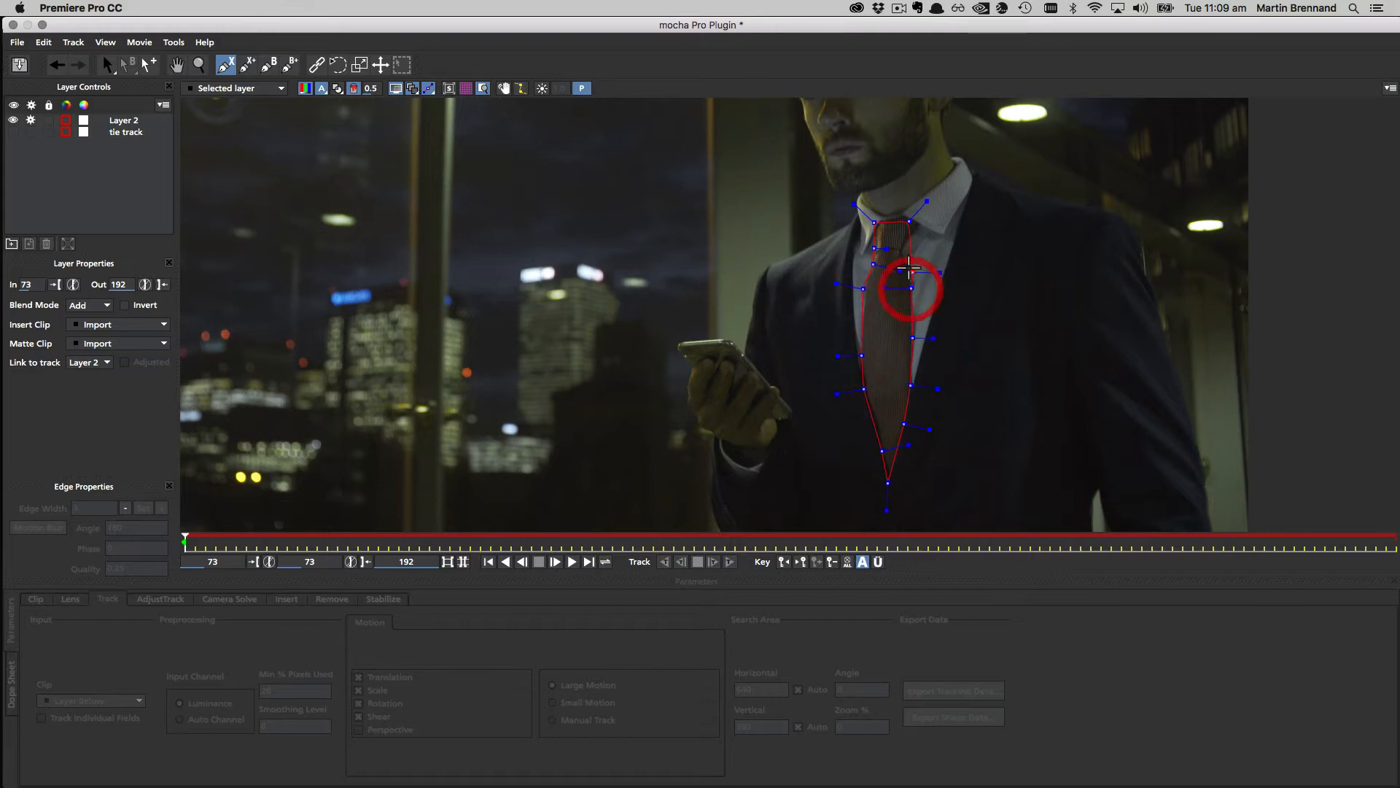
pyautogui.rightClick(938, 242)
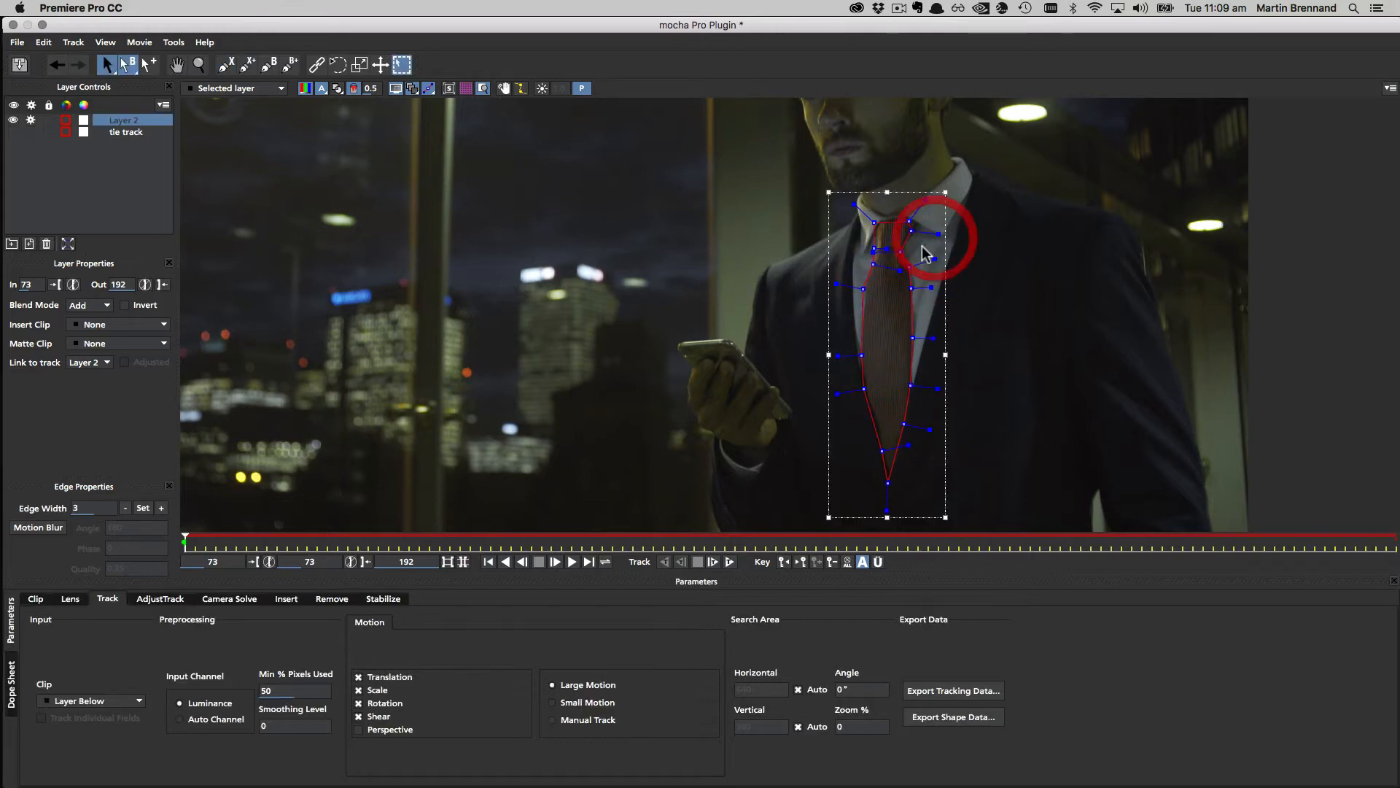
pyautogui.moveTo(925, 218); pyautogui.dragTo(910, 218)
pyautogui.click(892, 312)
# Step: Move the shape's knot, tip, lower-left and edge points onto the tie's outline
pyautogui.press('z')
pyautogui.moveTo(897, 379); pyautogui.dragTo(882, 336)
pyautogui.press('x')
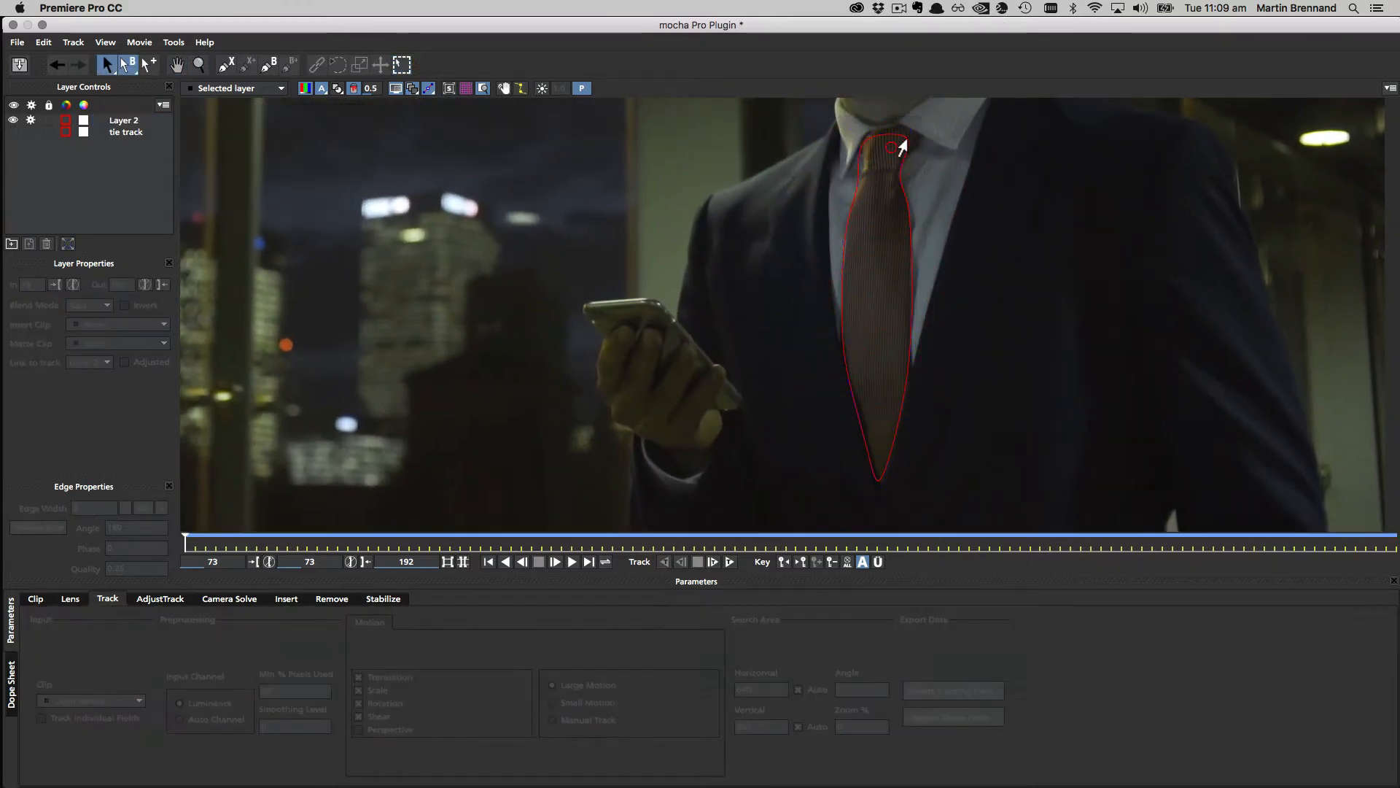
pyautogui.moveTo(913, 131)
pyautogui.mouseDown()
pyautogui.moveTo(863, 131)
pyautogui.moveTo(912, 140)
pyautogui.moveTo(952, 128)
pyautogui.moveTo(924, 137)
pyautogui.moveTo(909, 106)
pyautogui.mouseUp()
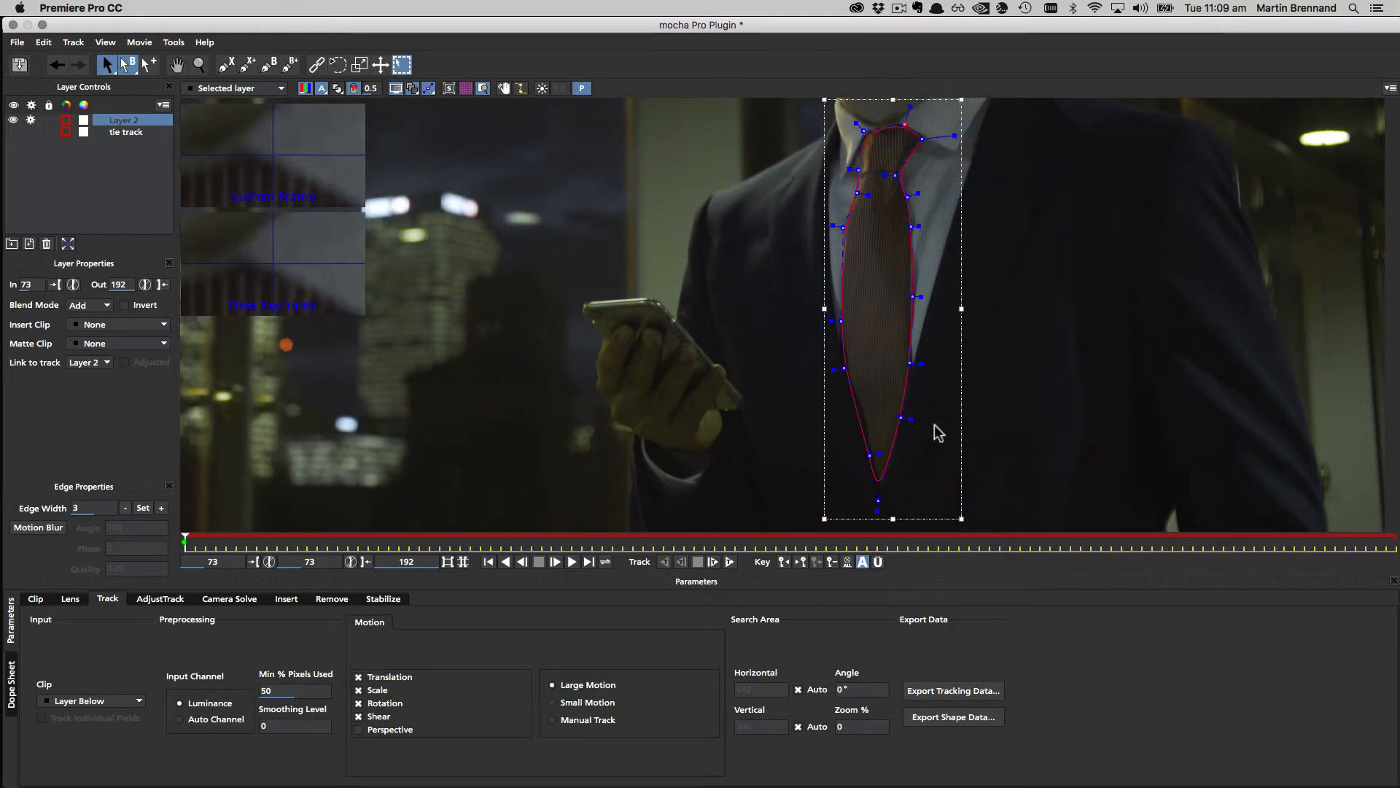
pyautogui.moveTo(876, 508); pyautogui.dragTo(878, 517)
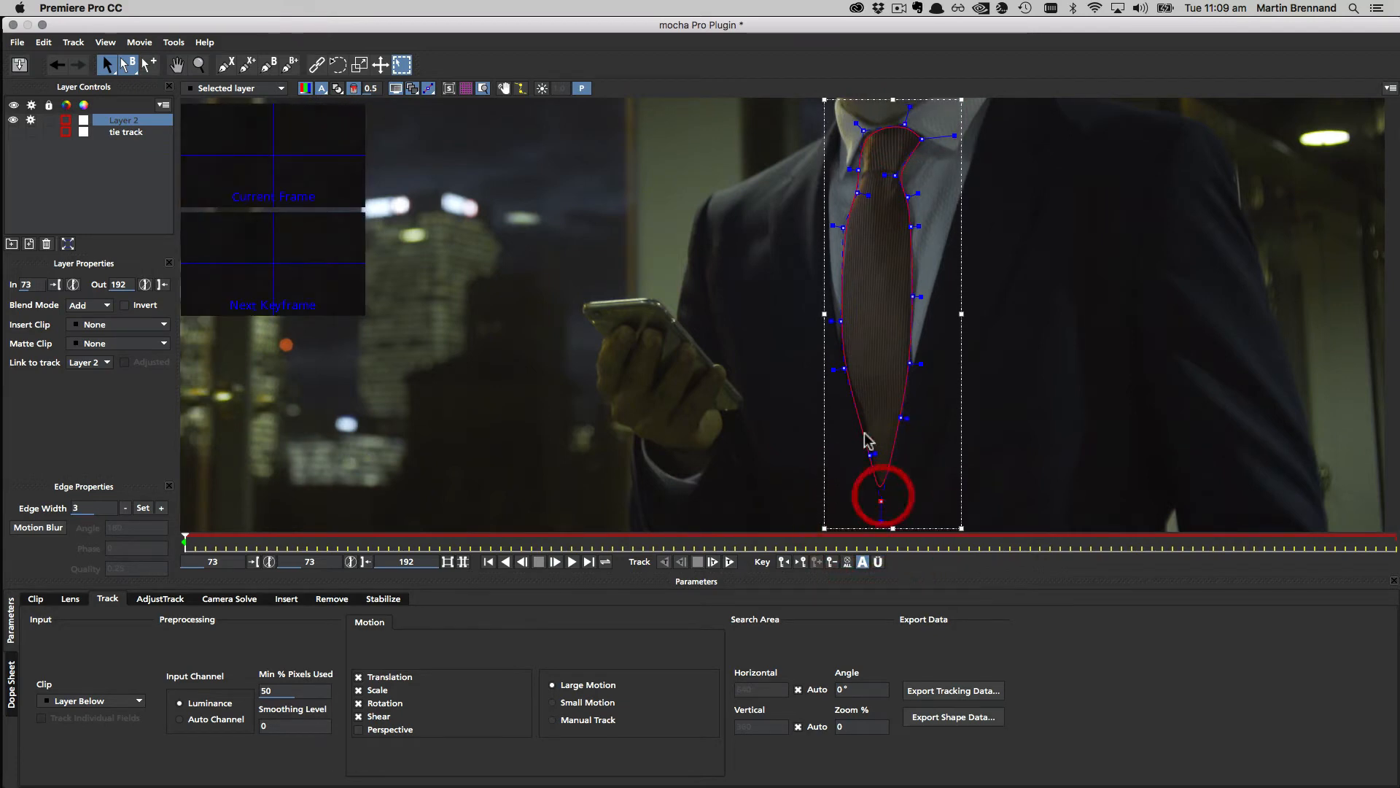
pyautogui.moveTo(844, 367); pyautogui.dragTo(843, 367)
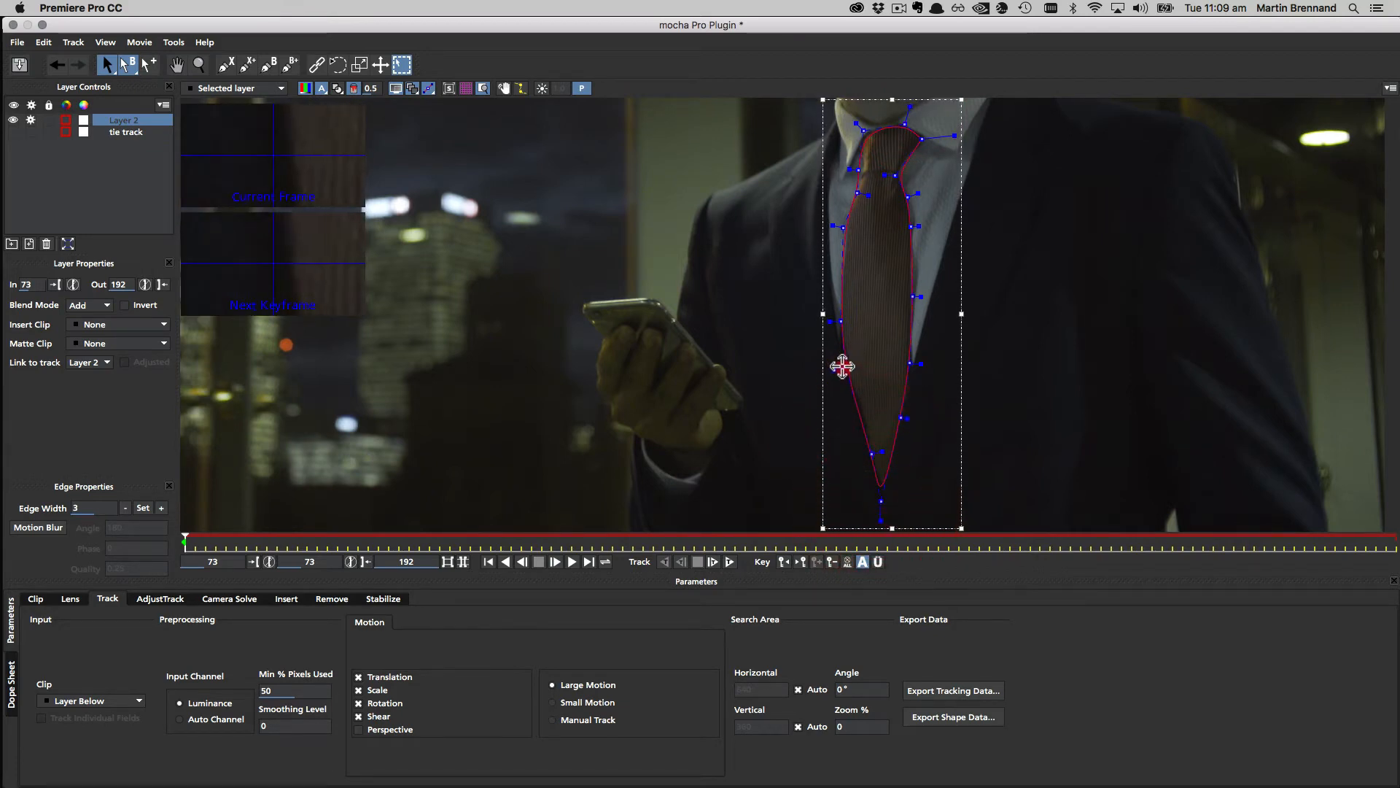
pyautogui.click(843, 322)
pyautogui.moveTo(843, 228); pyautogui.dragTo(863, 194)
pyautogui.moveTo(920, 297); pyautogui.dragTo(913, 297)
# Step: Fit the points around the tie knot and add an extra point on the tie's left edge
pyautogui.scroll(5, 872, 387)
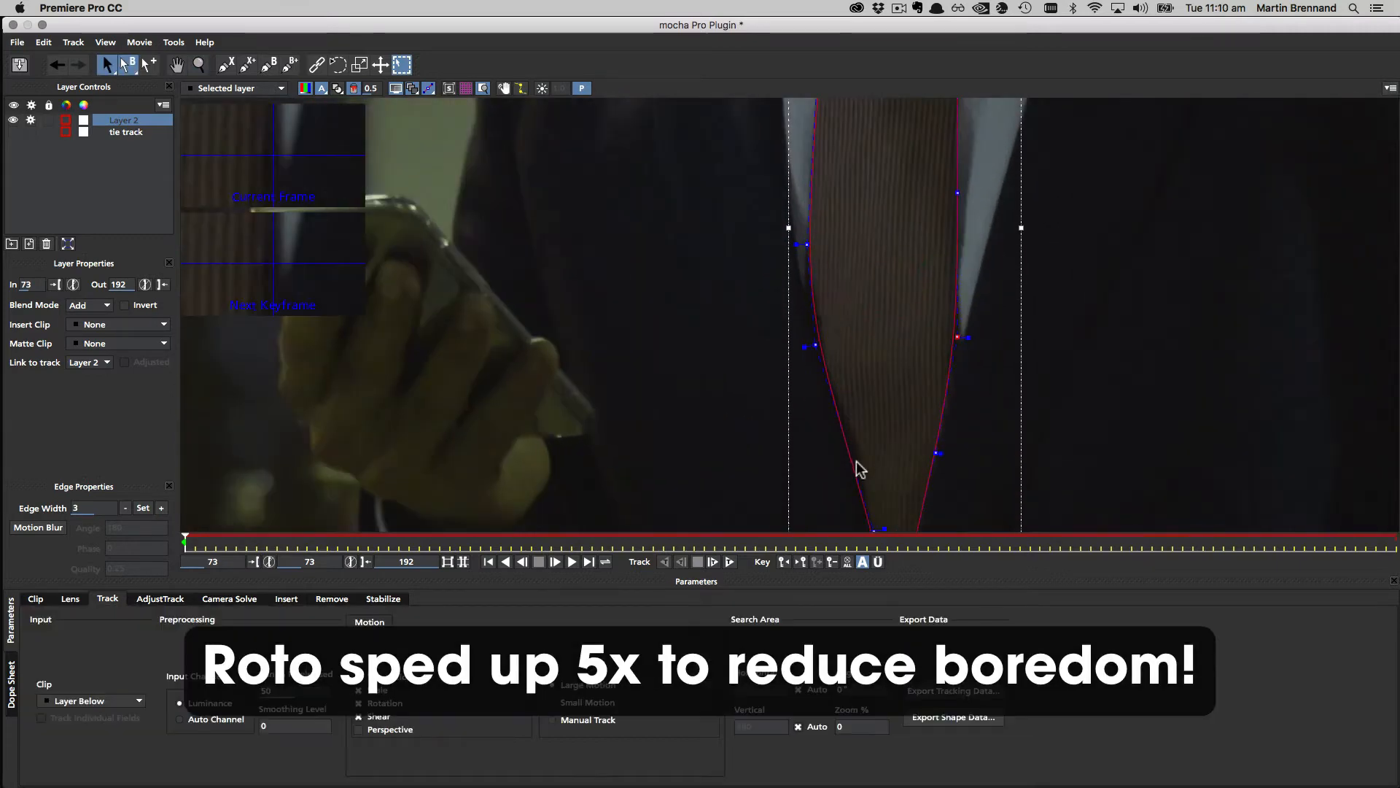
pyautogui.click(806, 245)
pyautogui.moveTo(859, 129); pyautogui.dragTo(811, 435)
pyautogui.moveTo(796, 223); pyautogui.dragTo(808, 213)
pyautogui.moveTo(891, 124); pyautogui.dragTo(898, 119)
pyautogui.moveTo(880, 229); pyautogui.dragTo(876, 232)
pyautogui.click(149, 65)
pyautogui.click(783, 292)
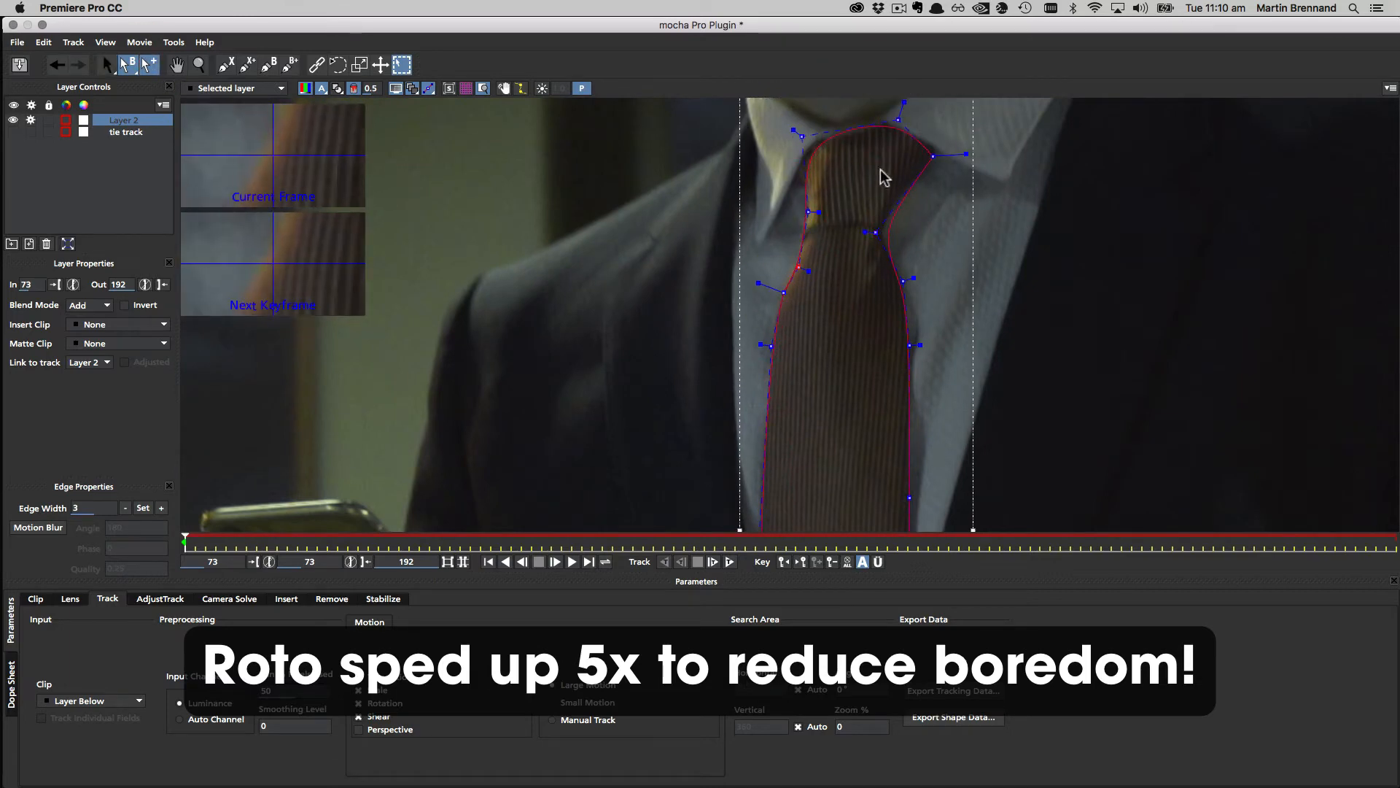
pyautogui.press('z')
pyautogui.moveTo(854, 247); pyautogui.dragTo(844, 472)
pyautogui.press('x')
pyautogui.moveTo(848, 392); pyautogui.dragTo(859, 341)
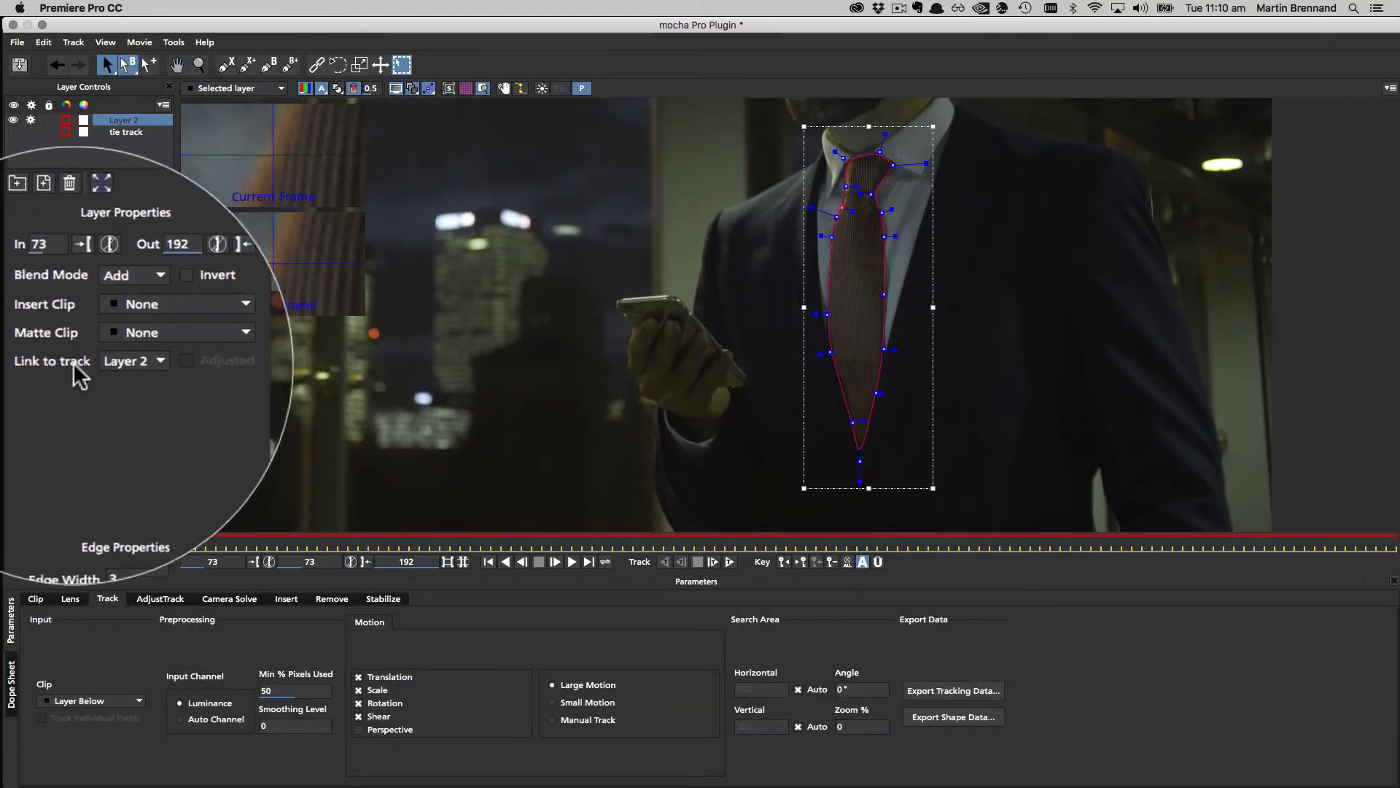
# Step: Link the tie shape to the tie track motion and scrub to confirm it follows
pyautogui.click(138, 361)
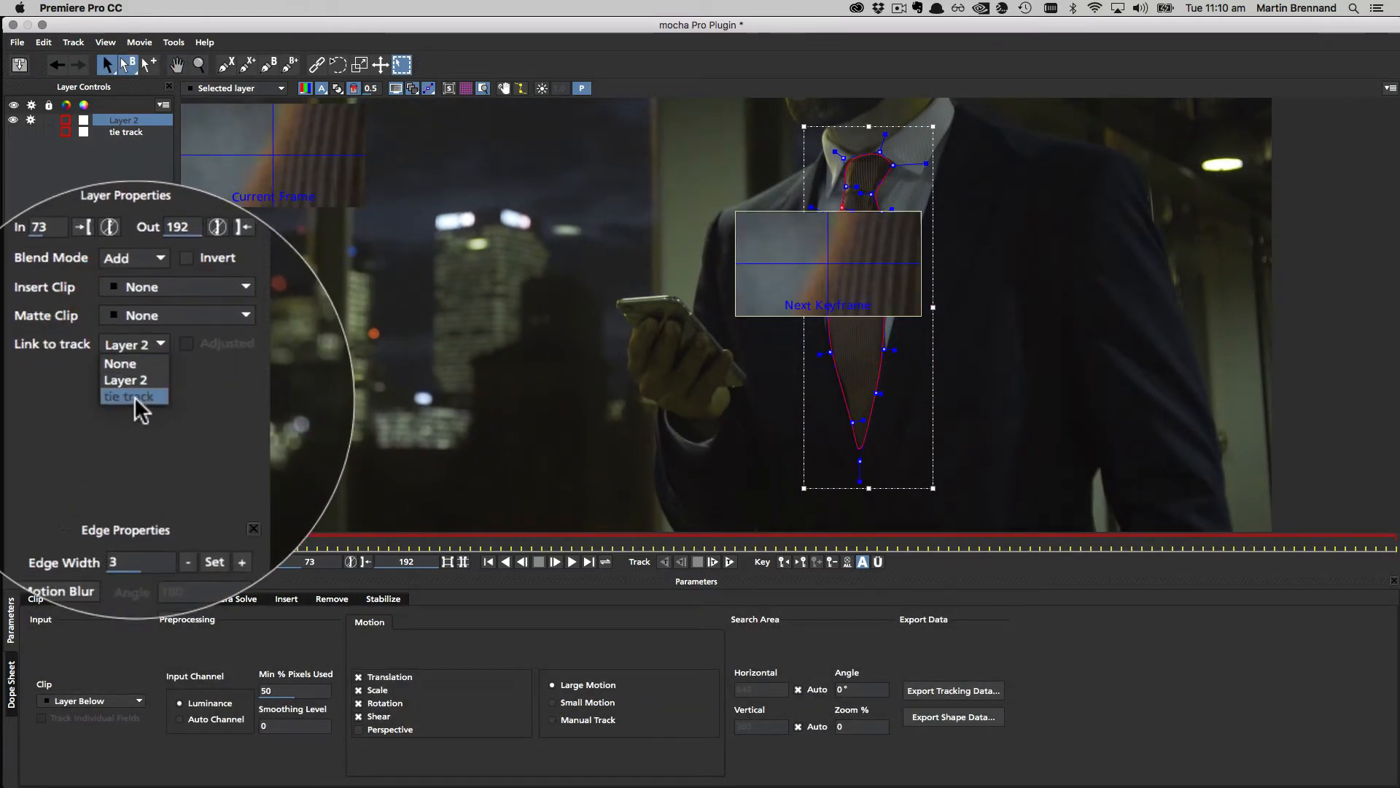
pyautogui.click(134, 396)
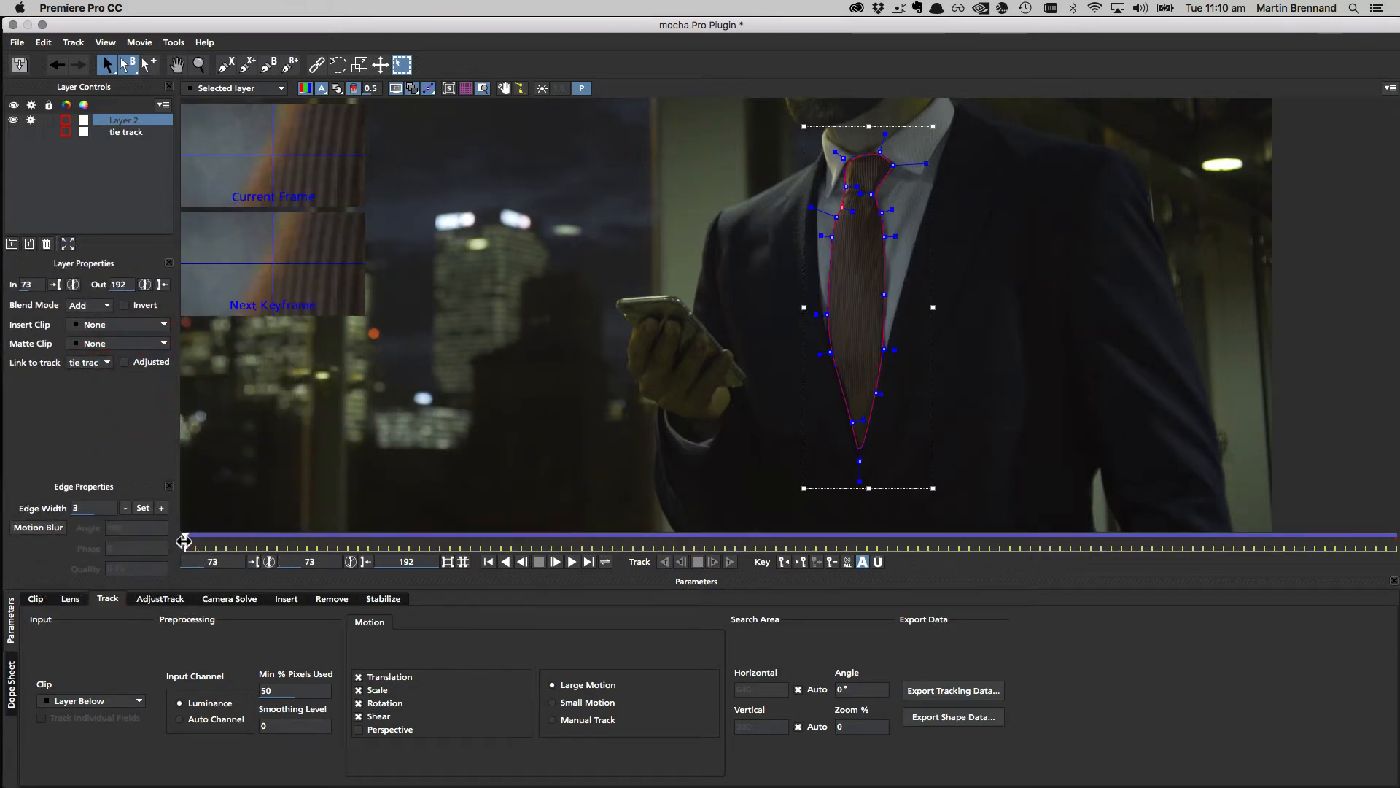
pyautogui.moveTo(184, 542); pyautogui.dragTo(1323, 535)
pyautogui.moveTo(1394, 539)
pyautogui.mouseDown()
pyautogui.moveTo(318, 545)
pyautogui.moveTo(1399, 546)
pyautogui.mouseUp()
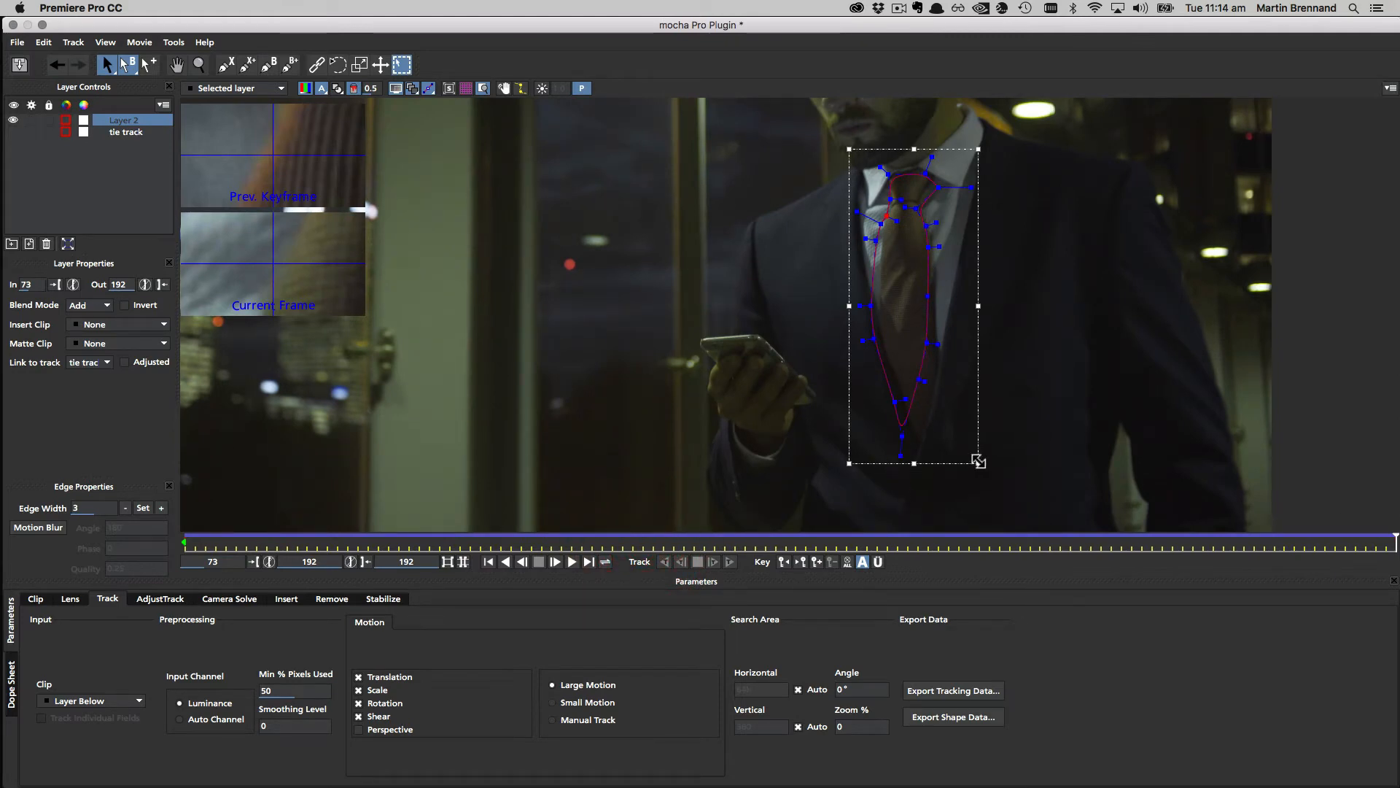
# Step: Skew the tie shape to the tie's angle and move its points onto the edges and tip
pyautogui.press('super')
pyautogui.moveTo(977, 462); pyautogui.dragTo(915, 478)
pyautogui.moveTo(873, 296); pyautogui.dragTo(881, 300)
pyautogui.moveTo(876, 233); pyautogui.dragTo(884, 220)
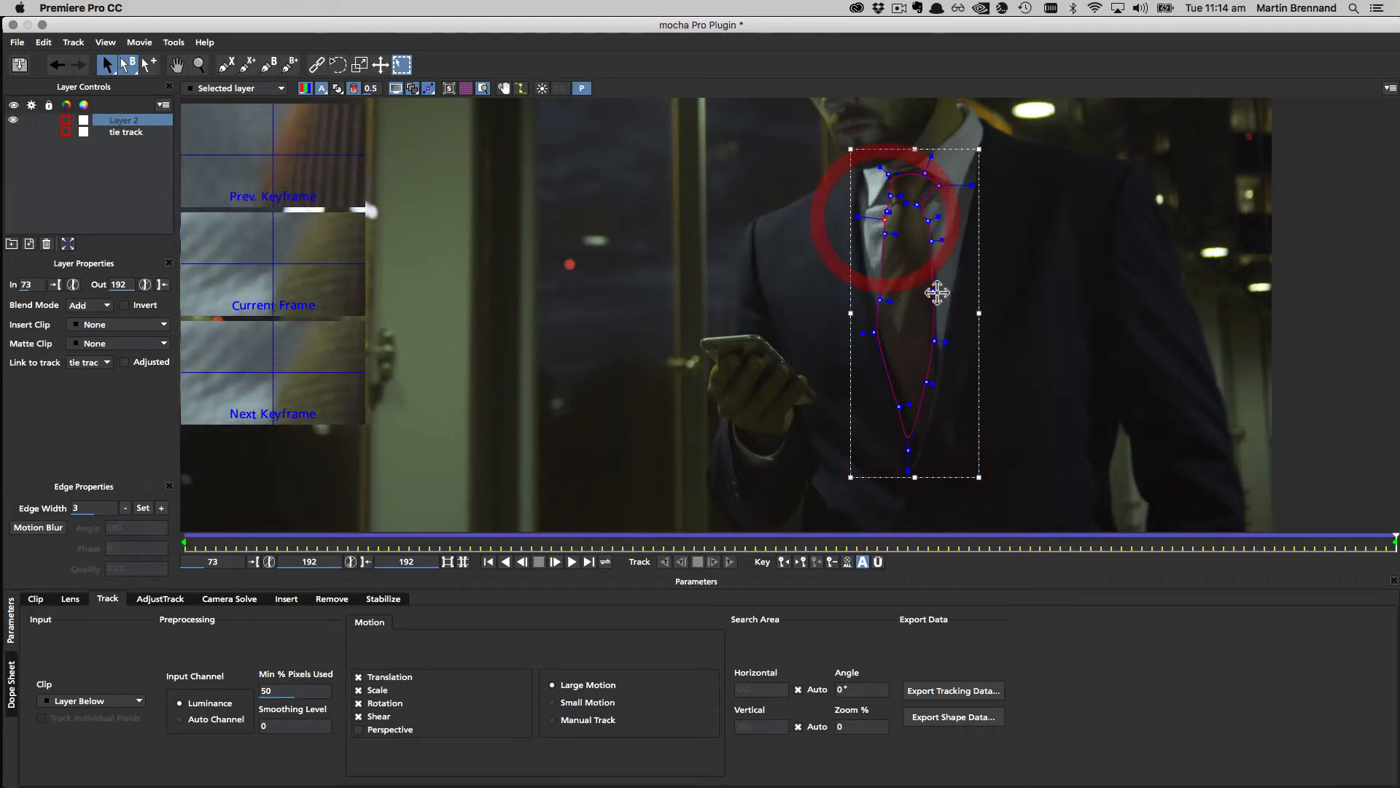
pyautogui.moveTo(934, 342); pyautogui.dragTo(934, 388)
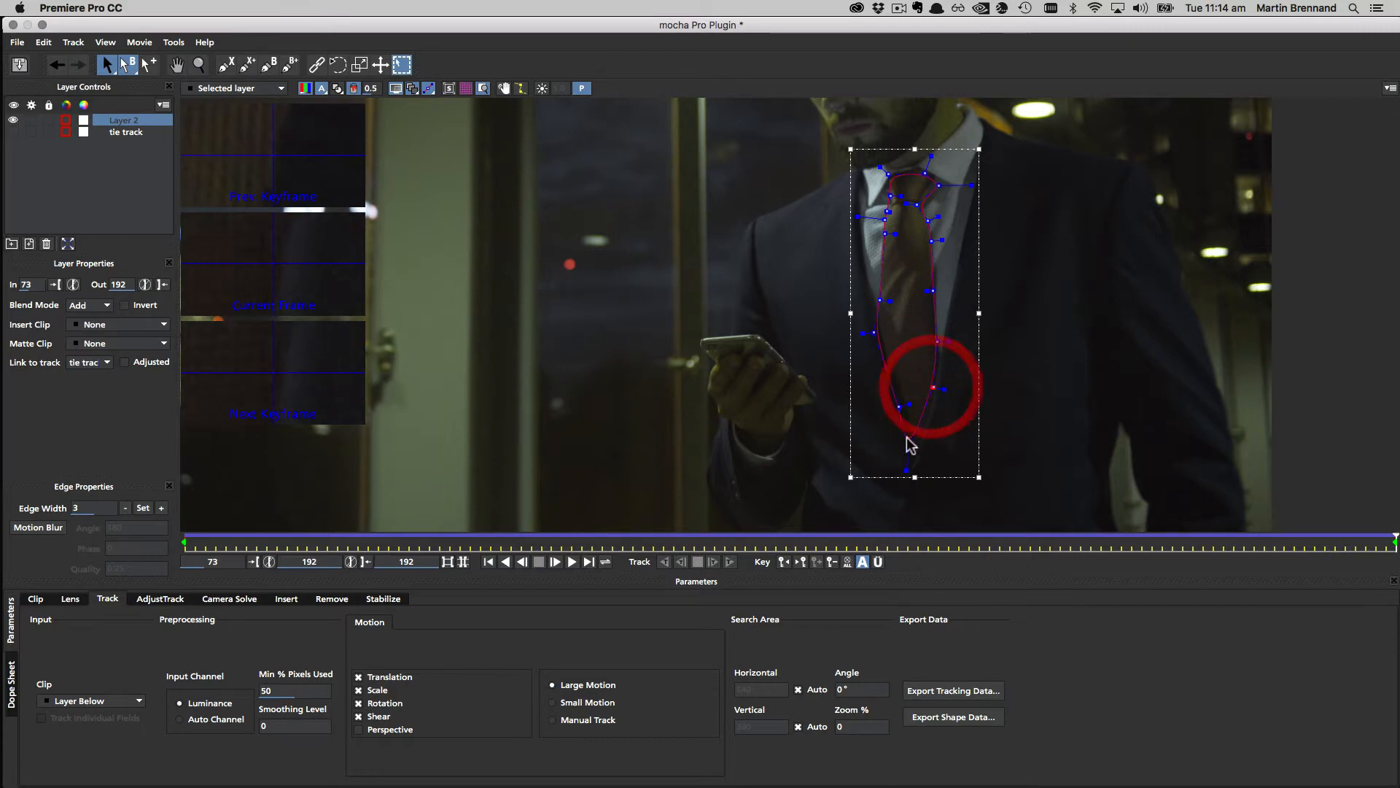
pyautogui.moveTo(913, 453); pyautogui.dragTo(917, 472)
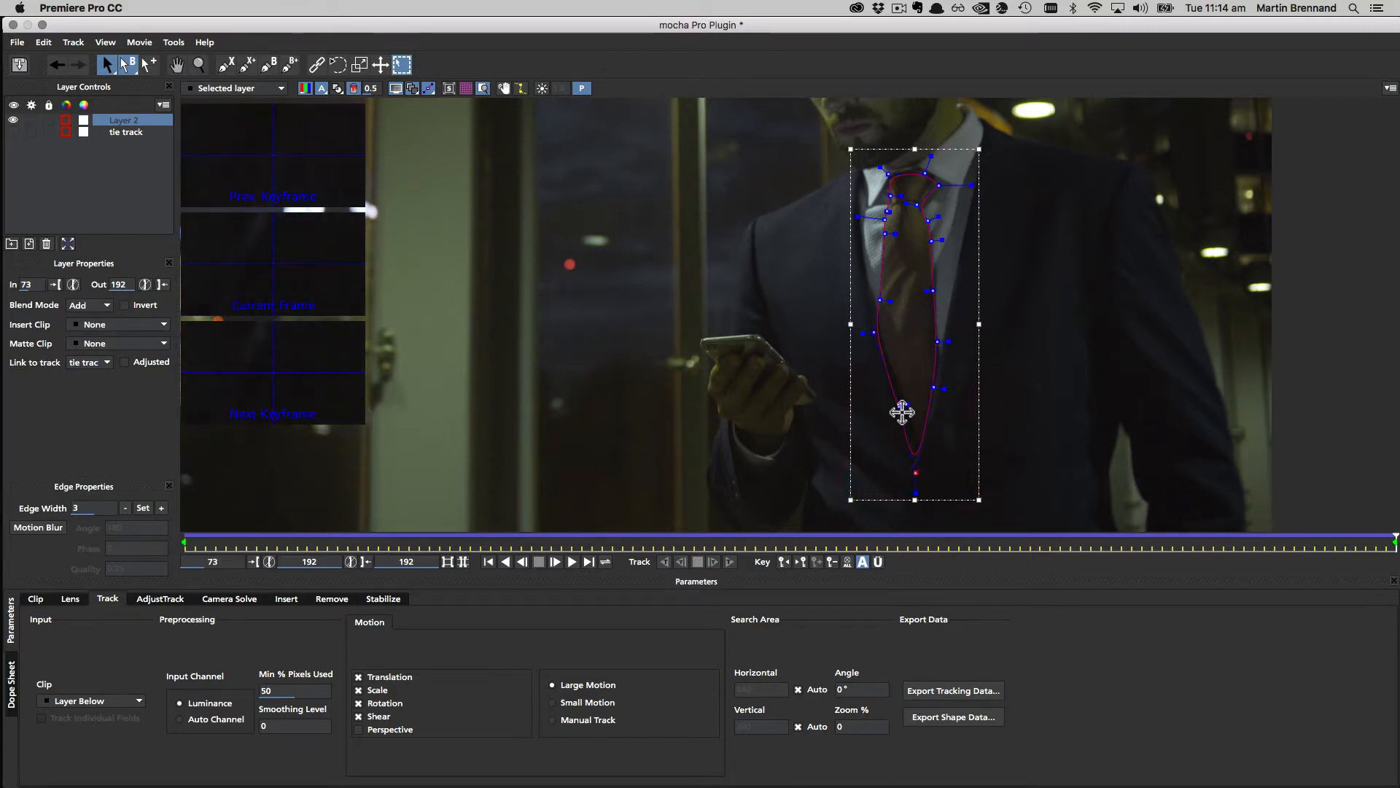
pyautogui.moveTo(899, 407); pyautogui.dragTo(906, 405)
pyautogui.moveTo(873, 332); pyautogui.dragTo(877, 333)
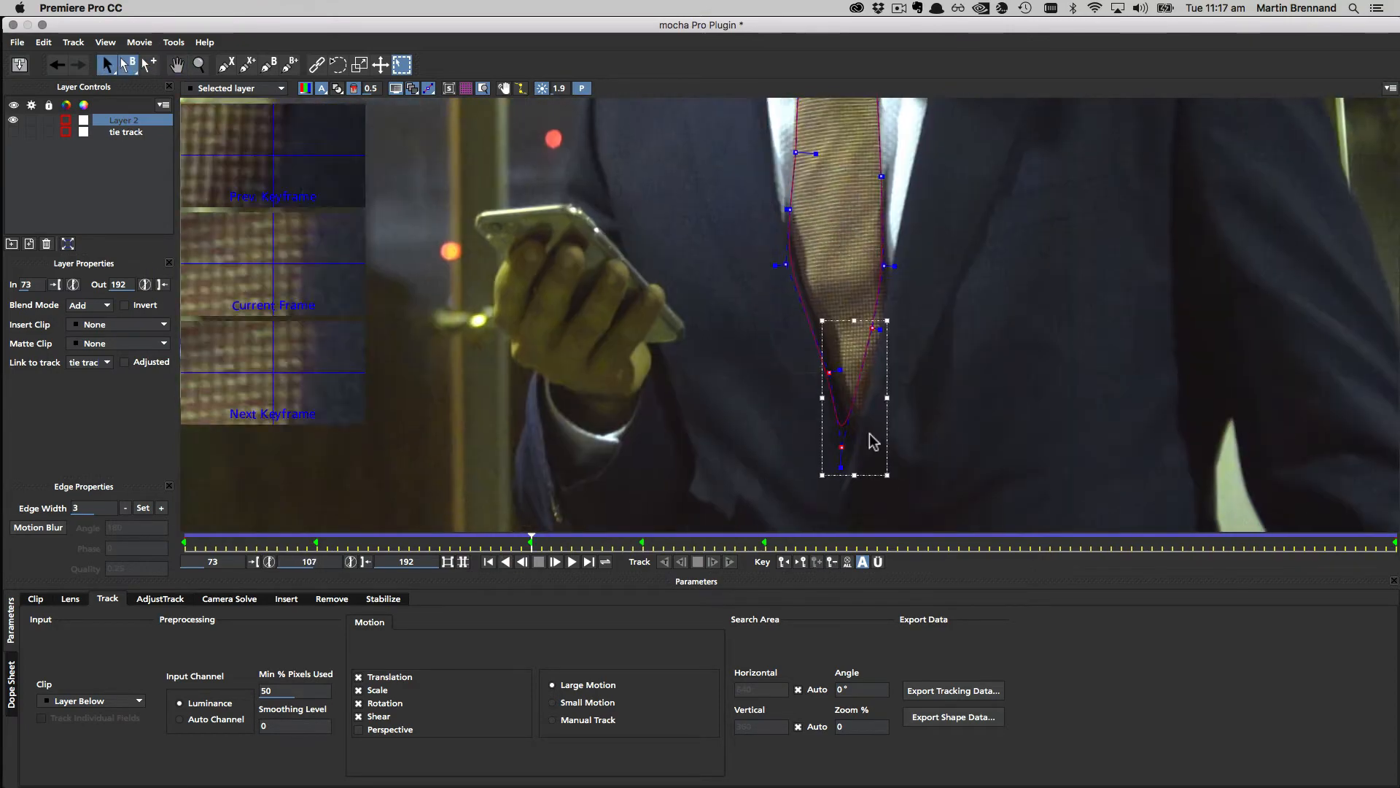
# Step: Move the drifting knot and lower tie points on later frames to add correcting keyframes
pyautogui.moveTo(531, 538); pyautogui.dragTo(186, 536)
pyautogui.click(721, 231)
pyautogui.click(797, 172)
pyautogui.click(772, 486)
pyautogui.click(739, 240)
pyautogui.click(903, 211)
pyautogui.click(968, 342)
# Step: Play through frames 73 to 182 to check the mask, then turn off the 1.8 gamma boost
pyautogui.click(1104, 547)
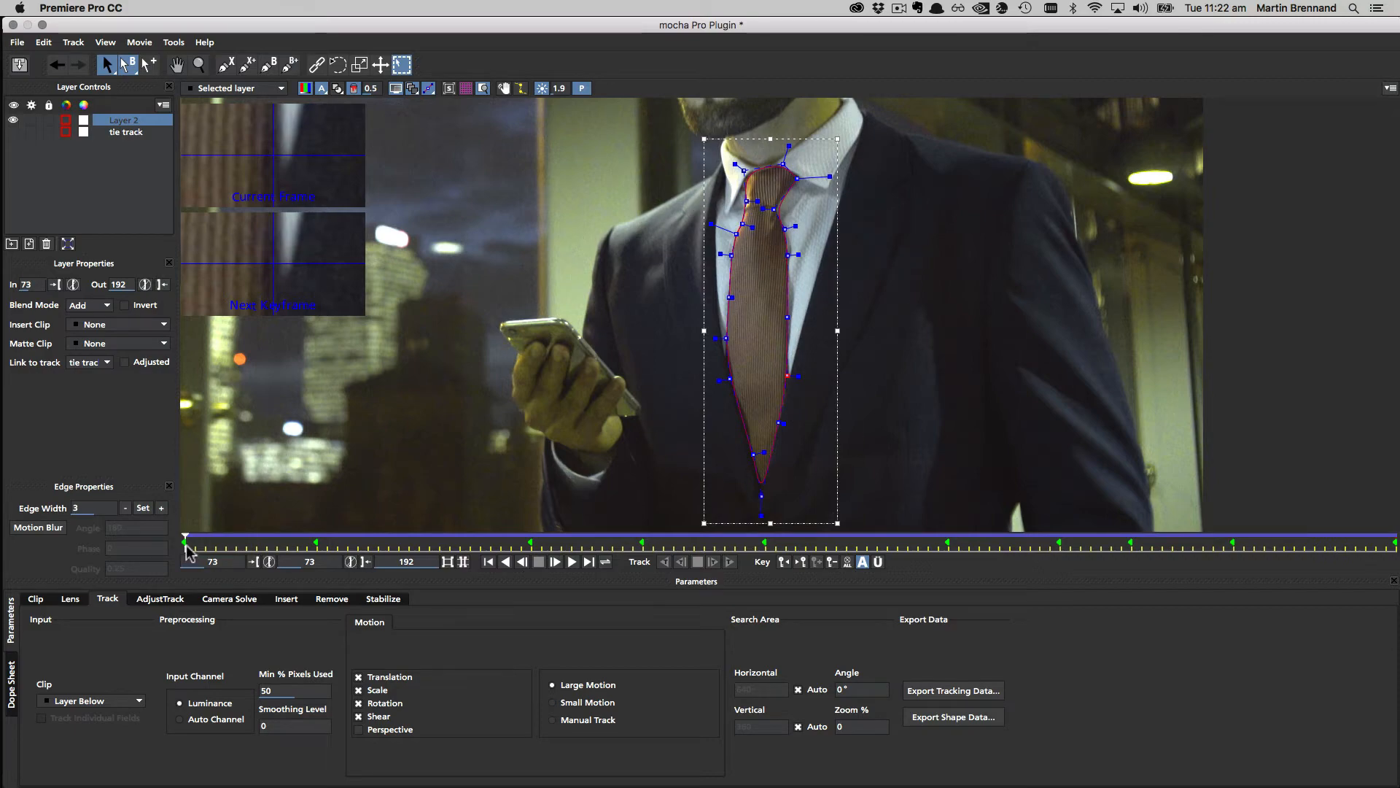
pyautogui.moveTo(191, 545); pyautogui.dragTo(342, 547)
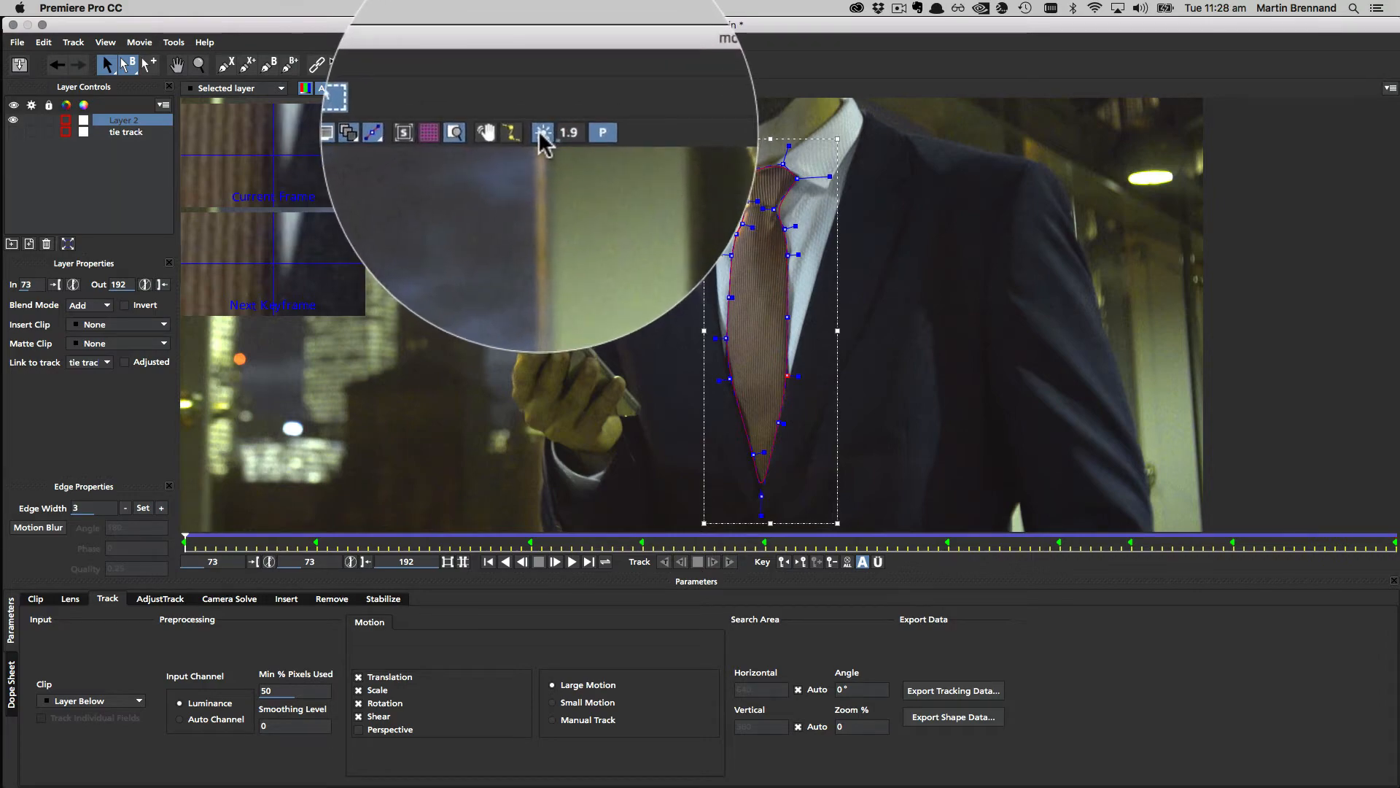
pyautogui.moveTo(561, 130); pyautogui.dragTo(571, 76)
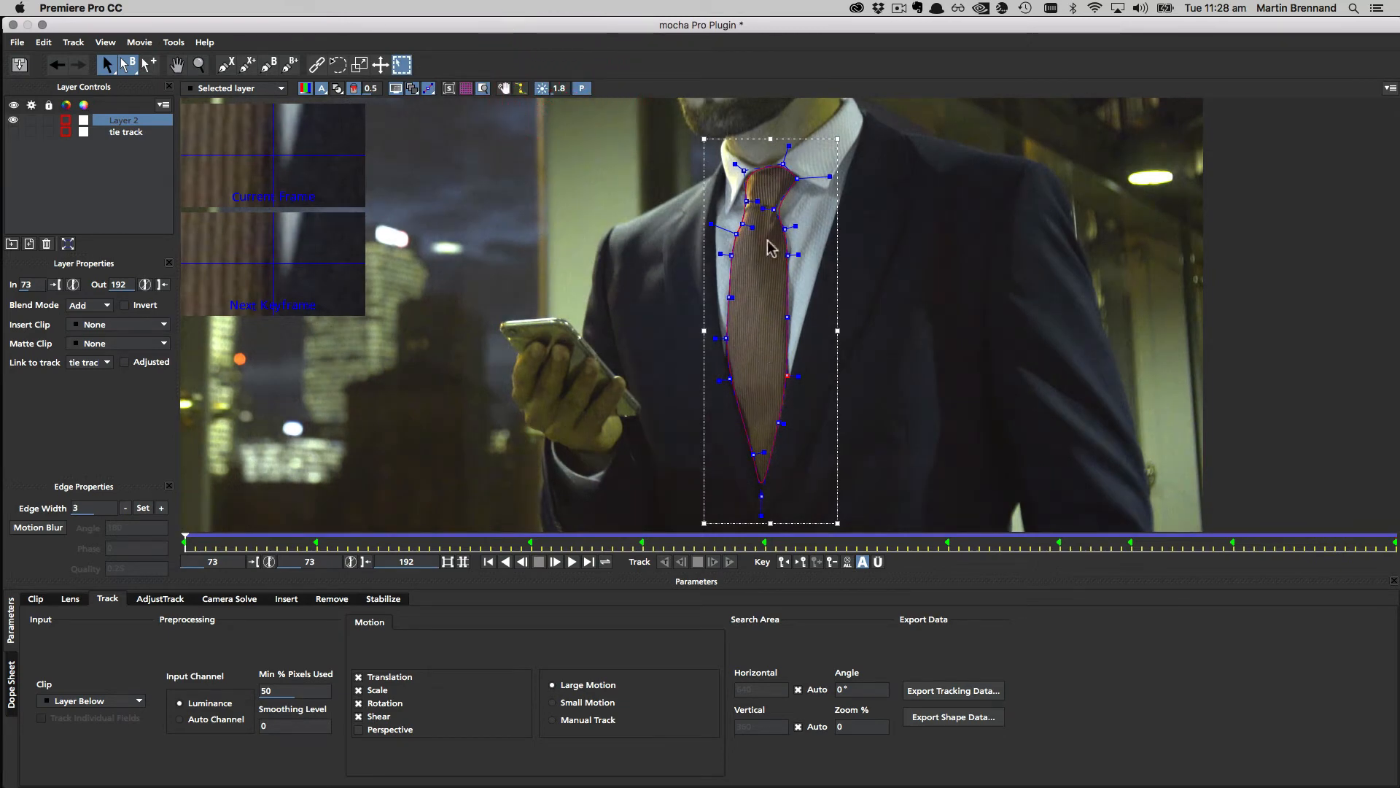
pyautogui.click(540, 91)
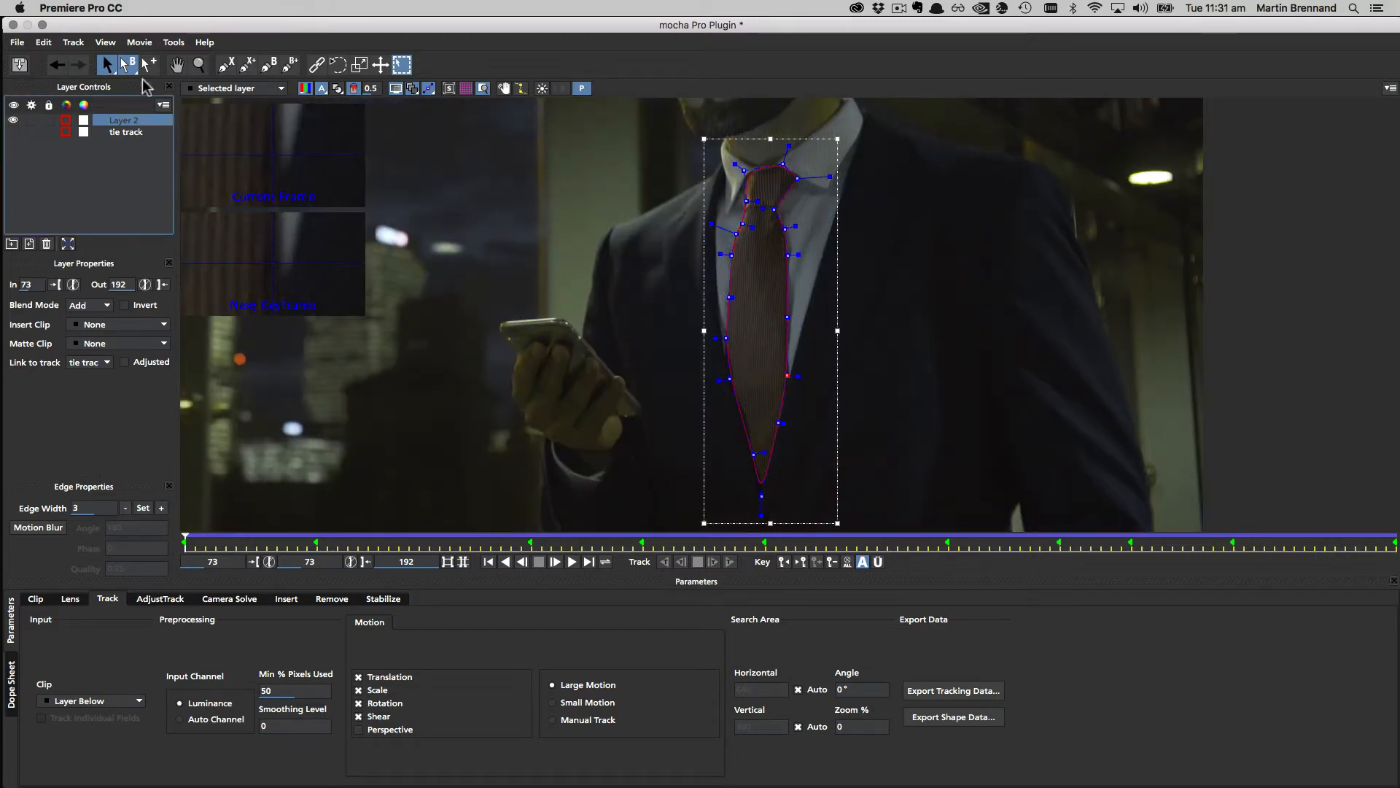
# Step: Rename Layer 2 to 'tie roto'
pyautogui.doubleClick(126, 119)
pyautogui.write('tie m')
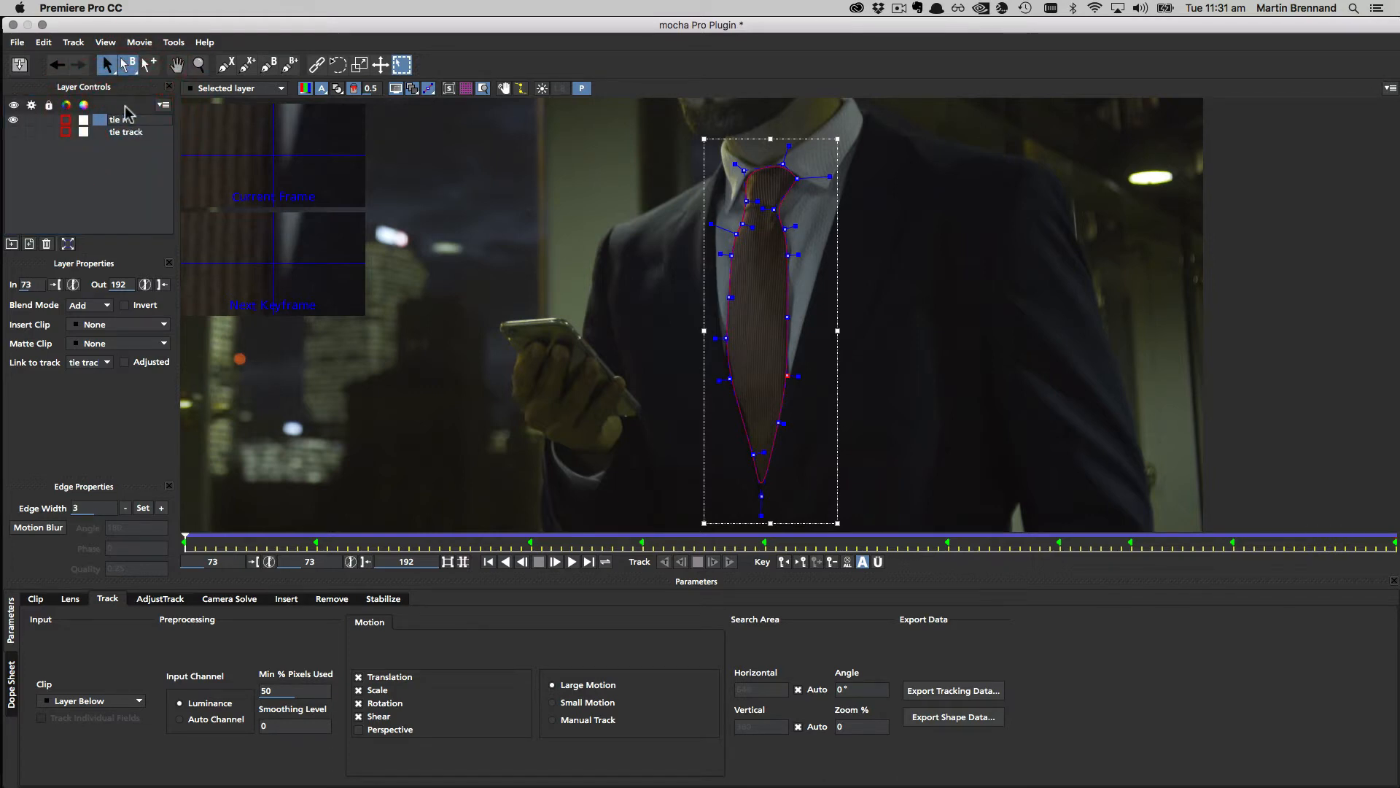
pyautogui.press('Return')
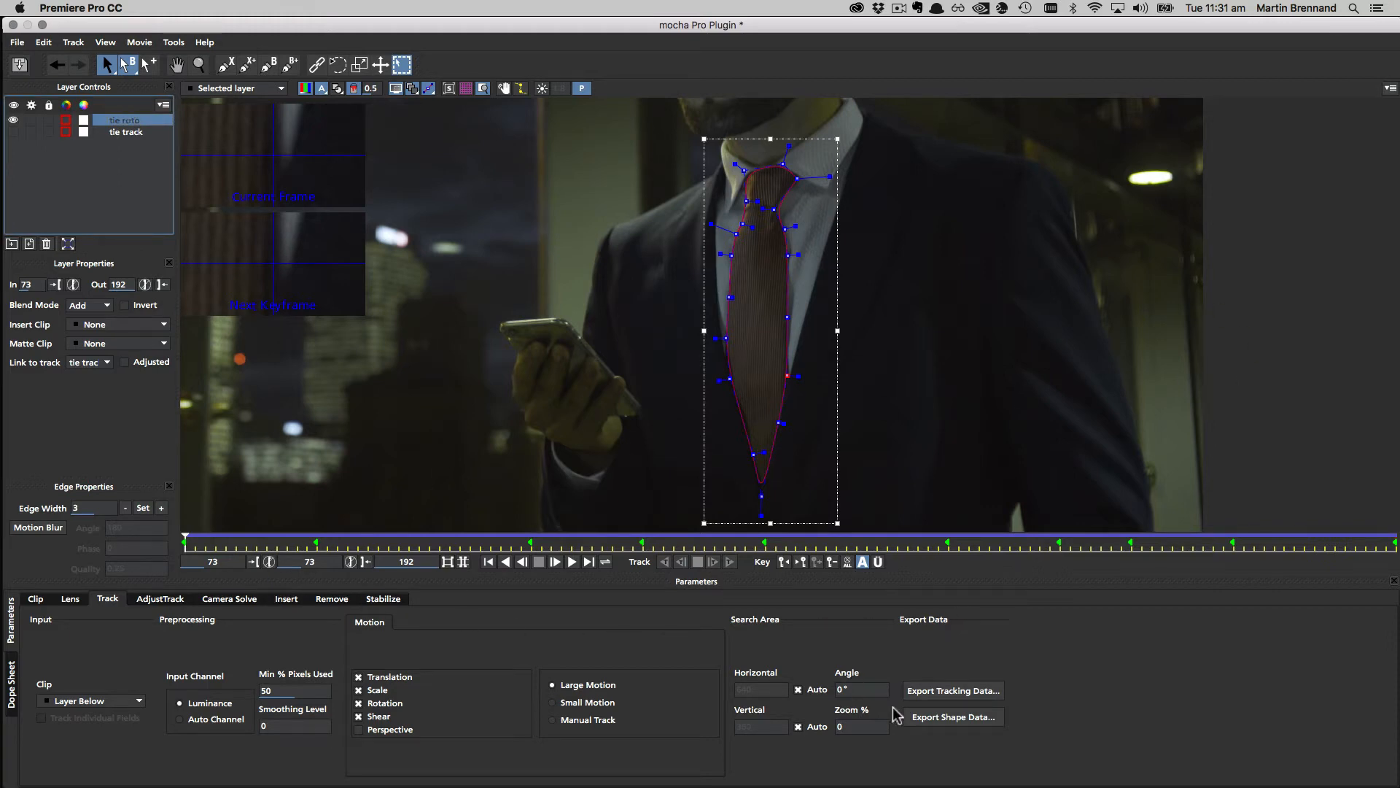
# Step: Copy the Adobe Premiere shape data to the clipboard, then close mocha and save the project
pyautogui.click(989, 715)
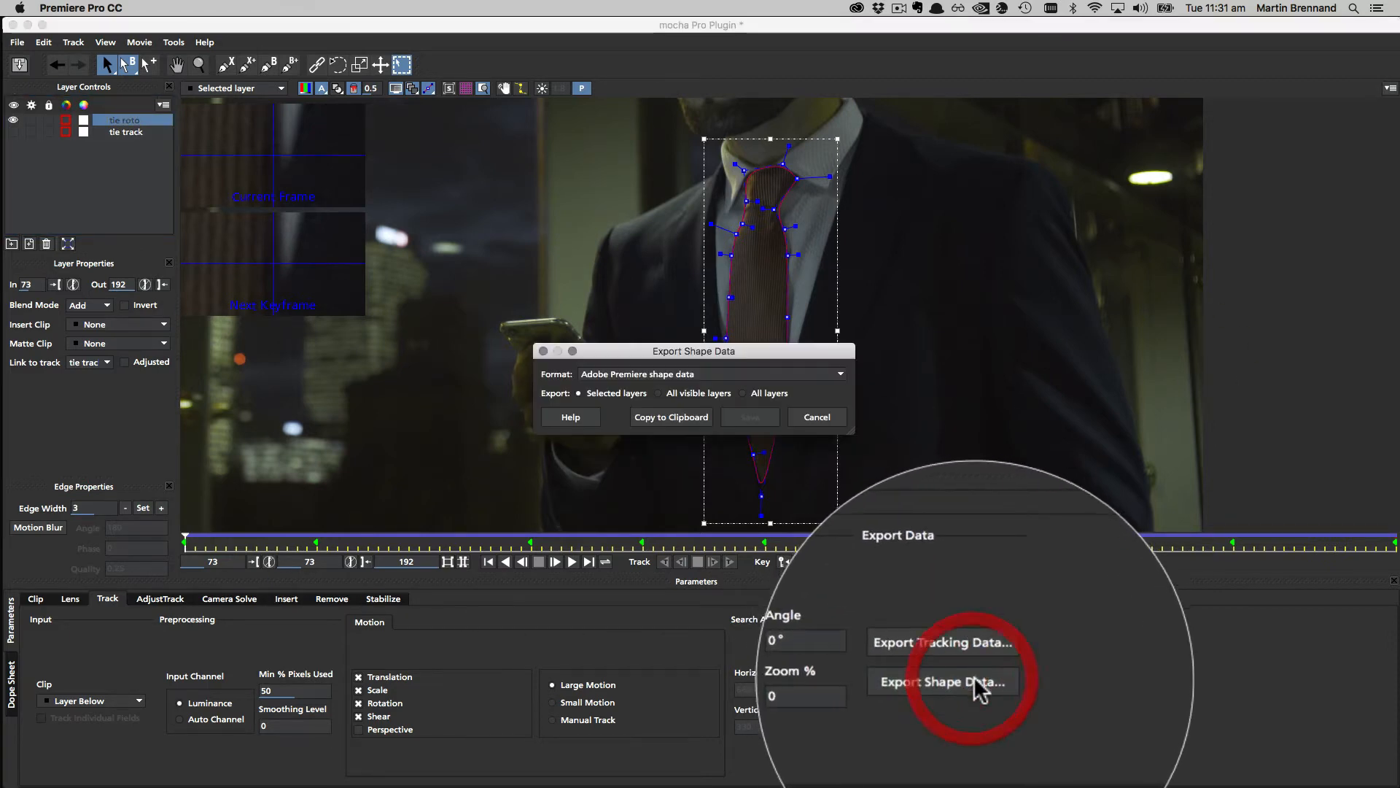
pyautogui.click(642, 369)
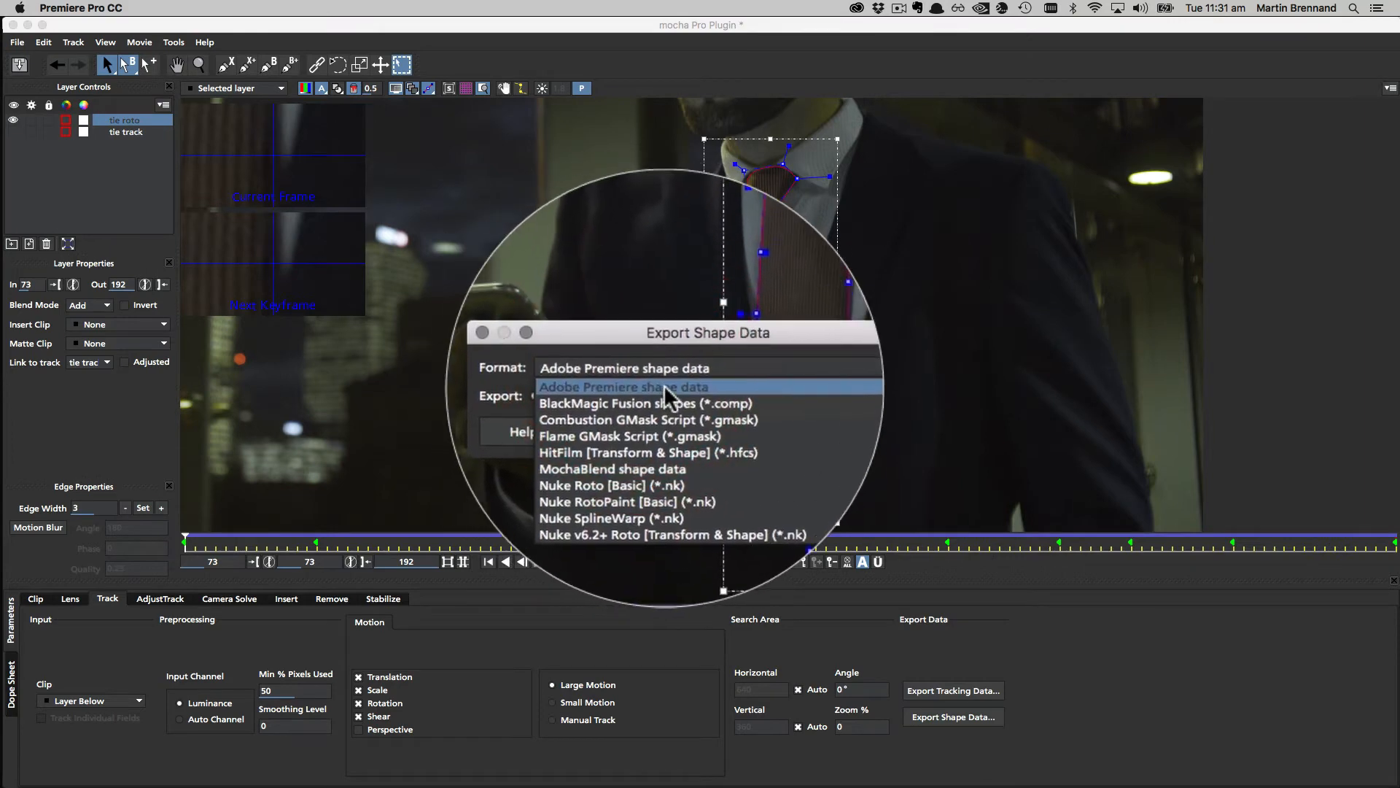
pyautogui.click(659, 386)
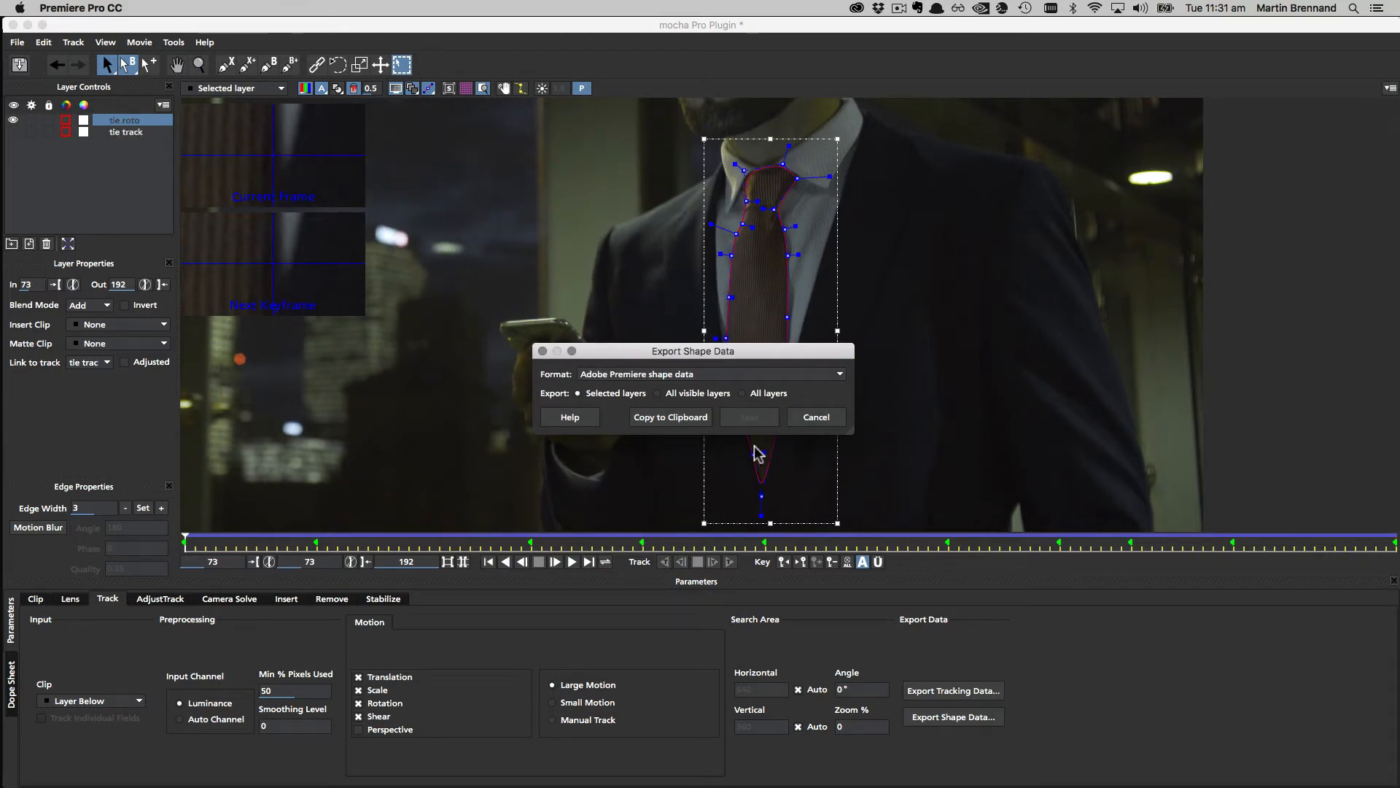
pyautogui.click(670, 417)
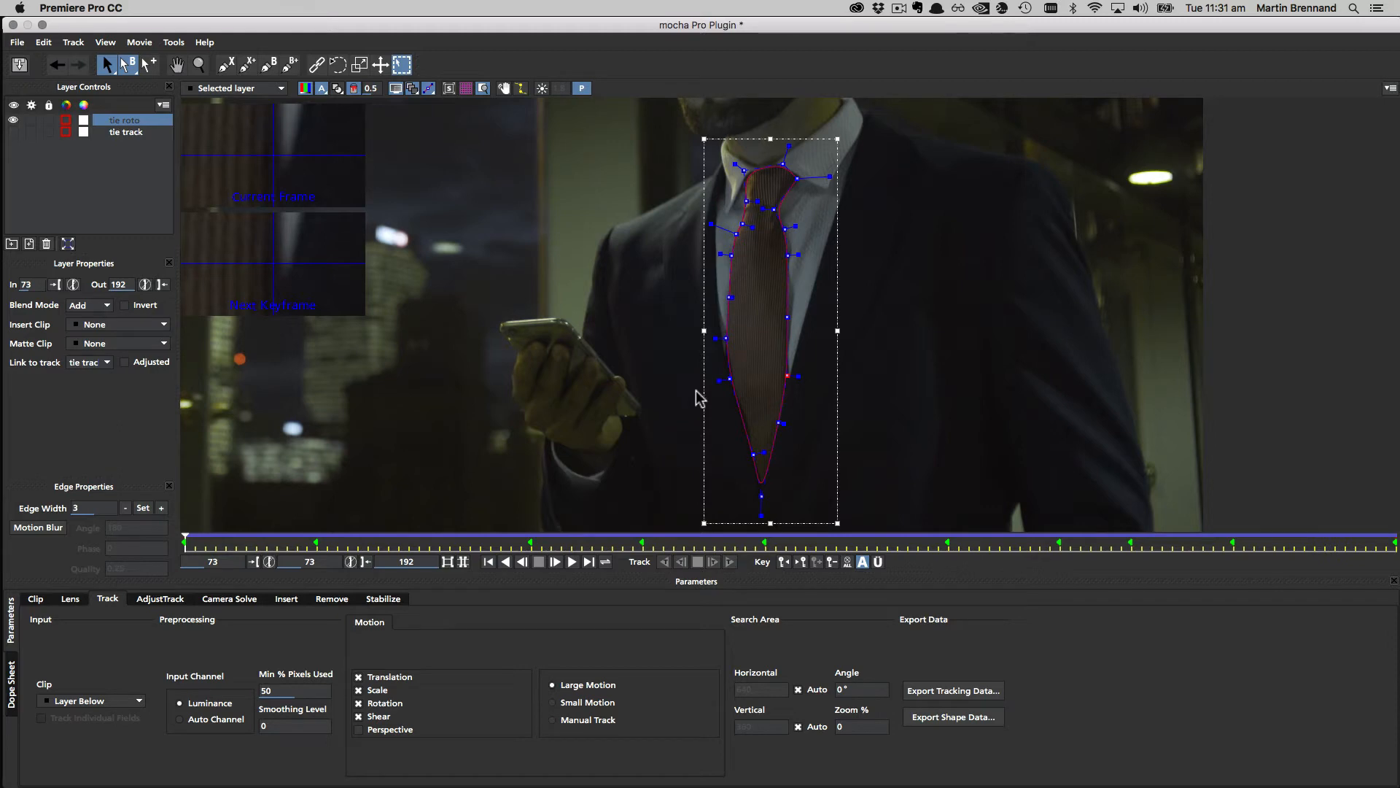
pyautogui.click(12, 25)
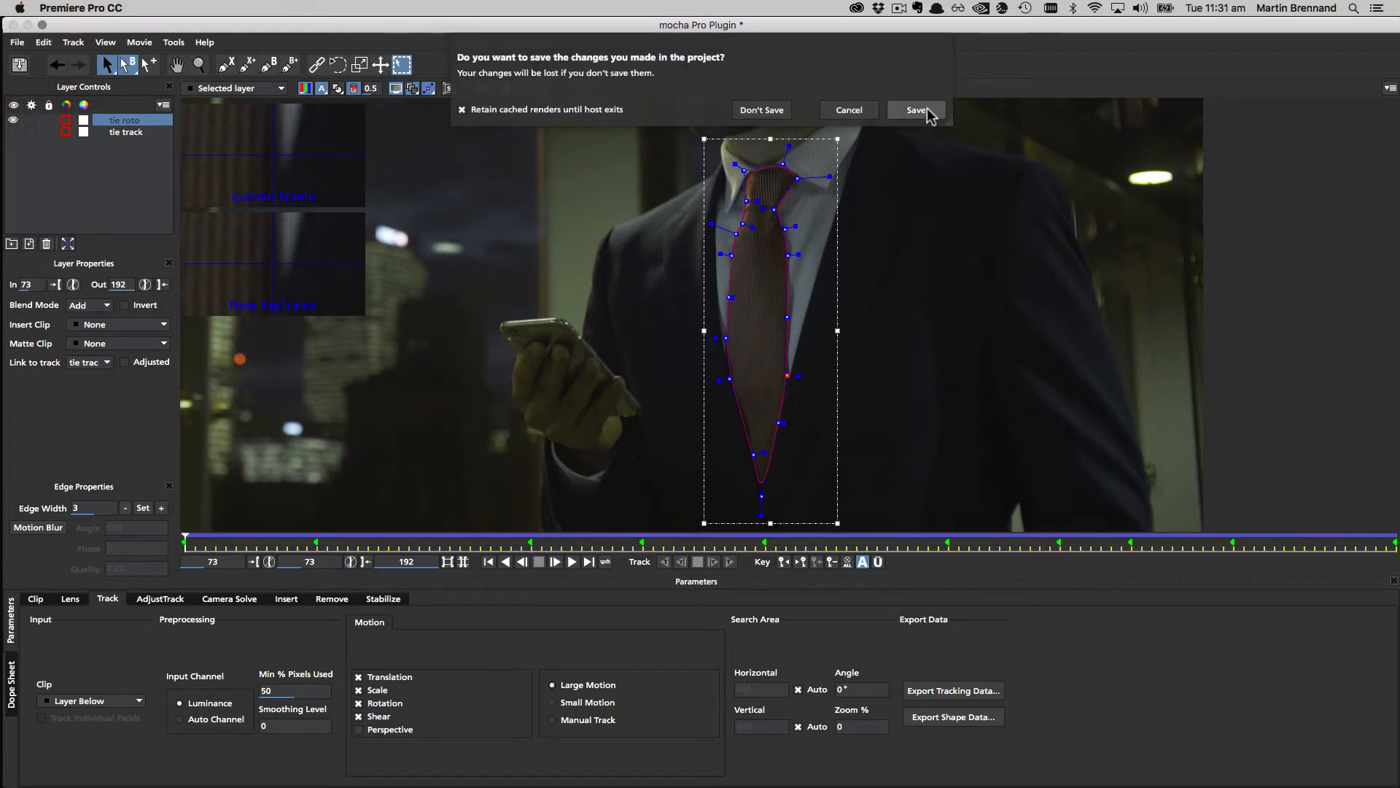
pyautogui.click(928, 110)
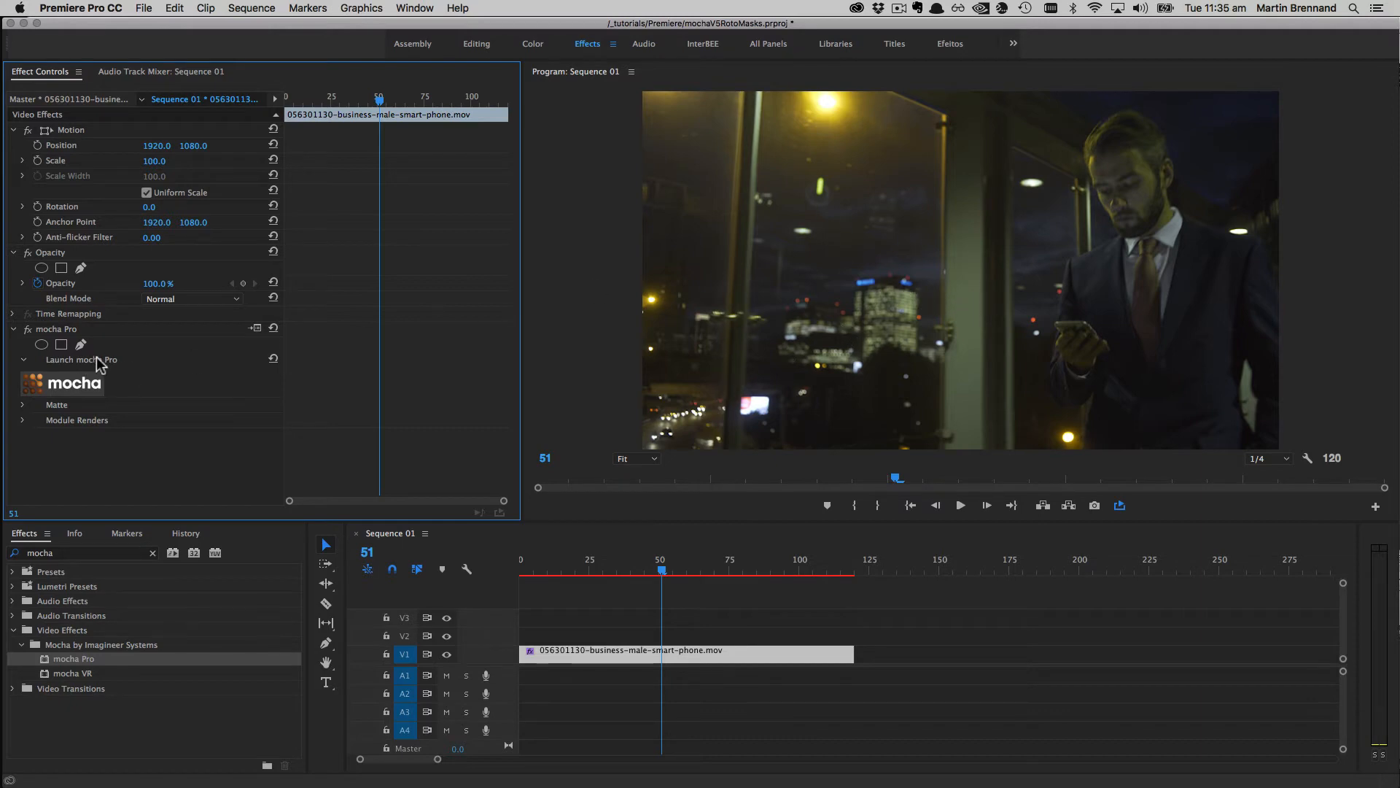
# Step: Enable Apply Matte under mocha Pro's Matte settings and scrub to see only the tie
pyautogui.click(22, 405)
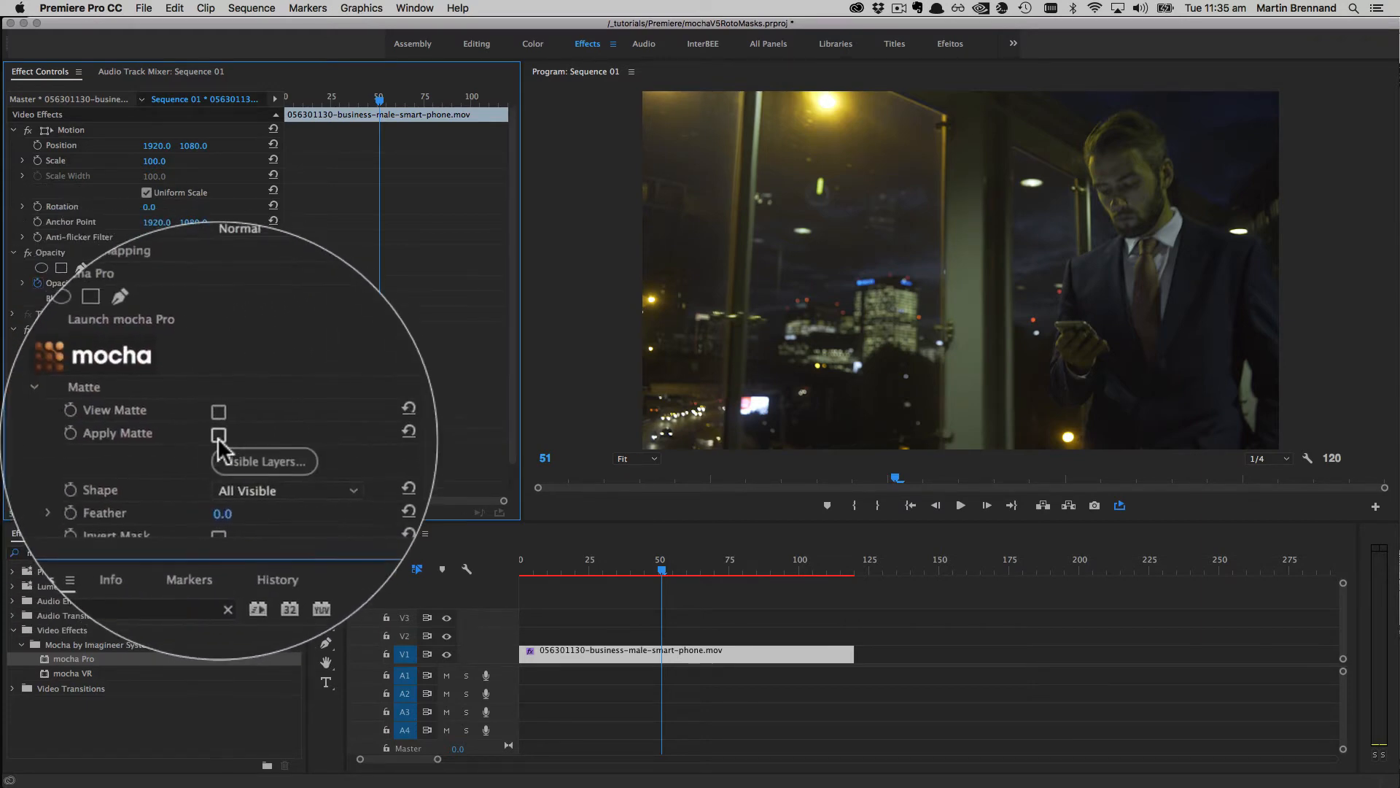
pyautogui.click(146, 436)
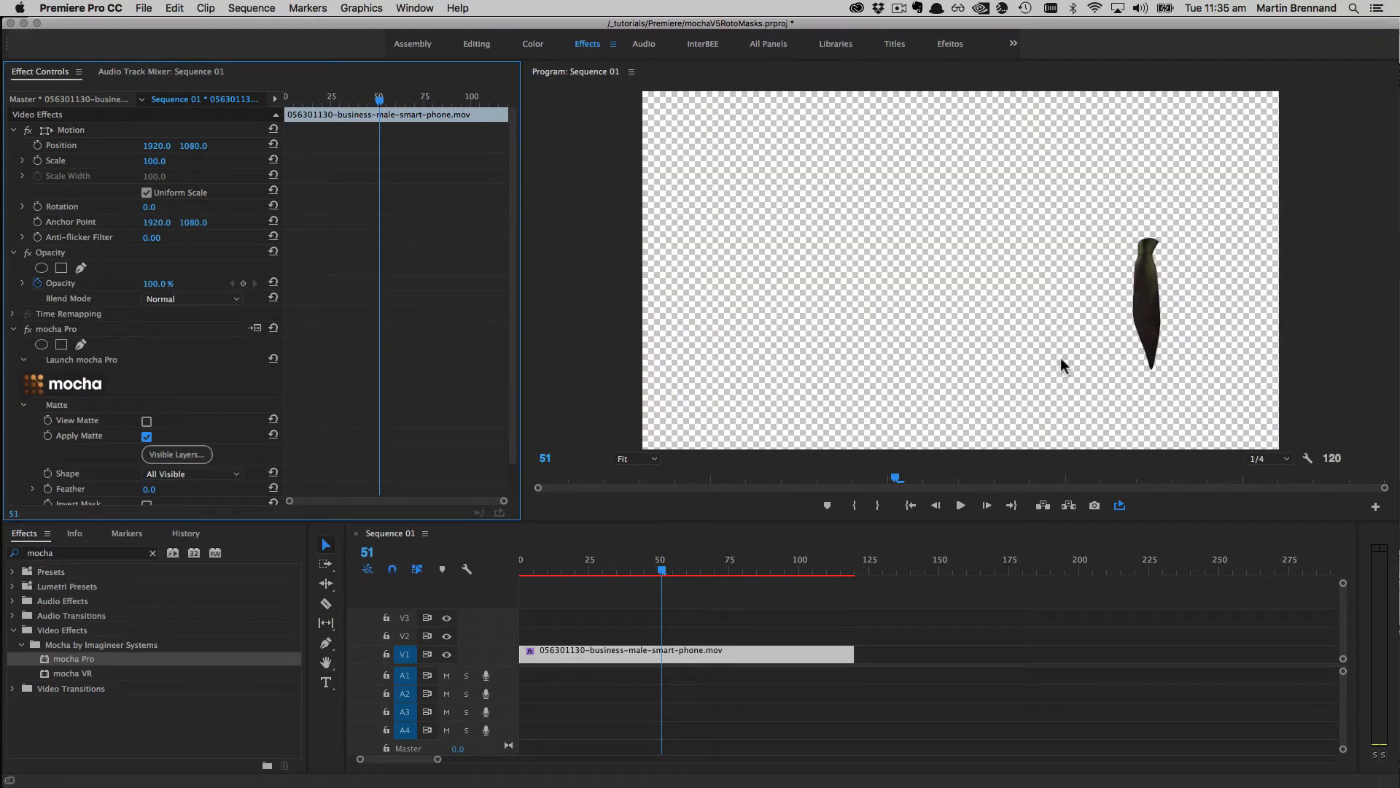
pyautogui.moveTo(662, 570)
pyautogui.mouseDown()
pyautogui.moveTo(710, 572)
pyautogui.moveTo(625, 573)
pyautogui.moveTo(713, 578)
pyautogui.moveTo(669, 587)
pyautogui.moveTo(673, 576)
pyautogui.mouseUp()
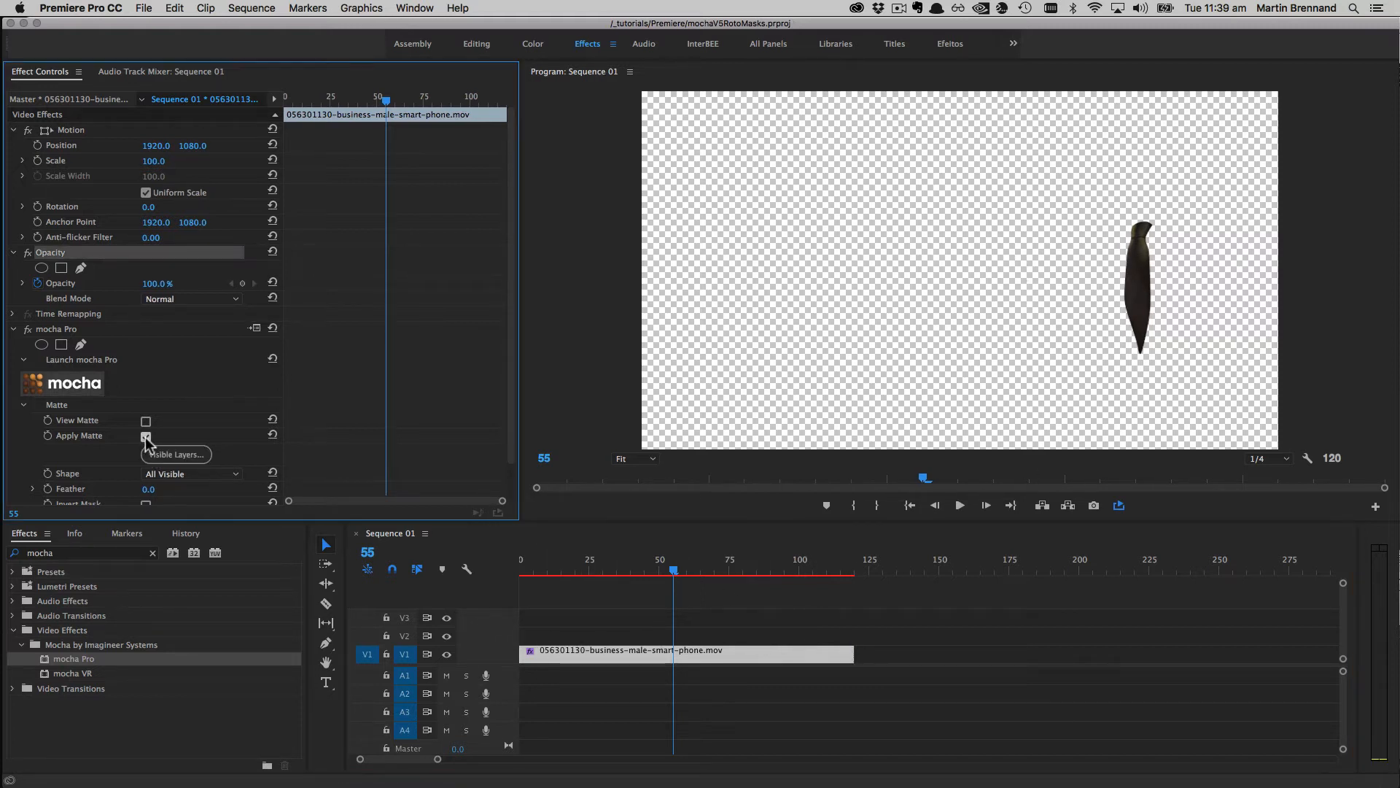
# Step: Turn off Apply Matte to restore the full shot and bring up the Opacity row's context menu
pyautogui.click(146, 436)
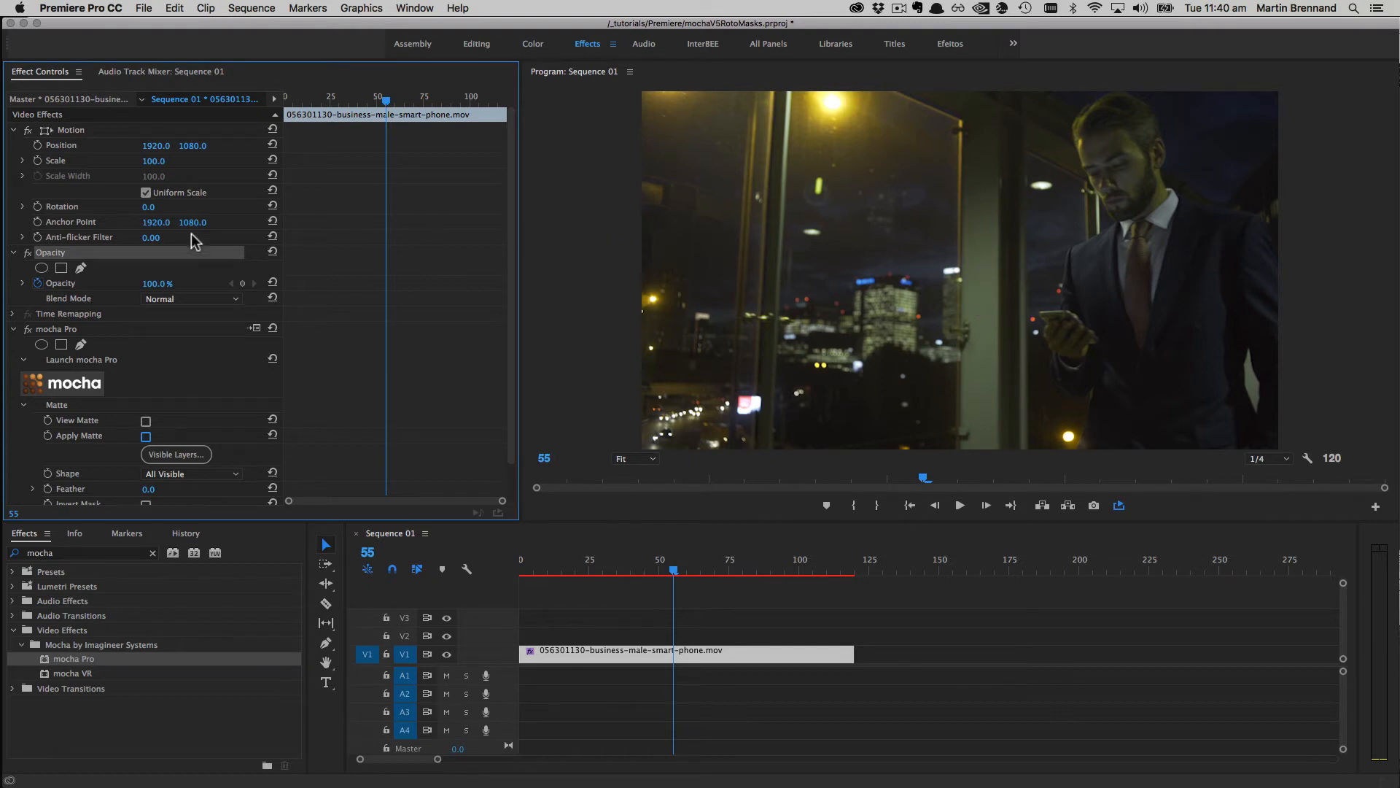
pyautogui.rightClick(60, 254)
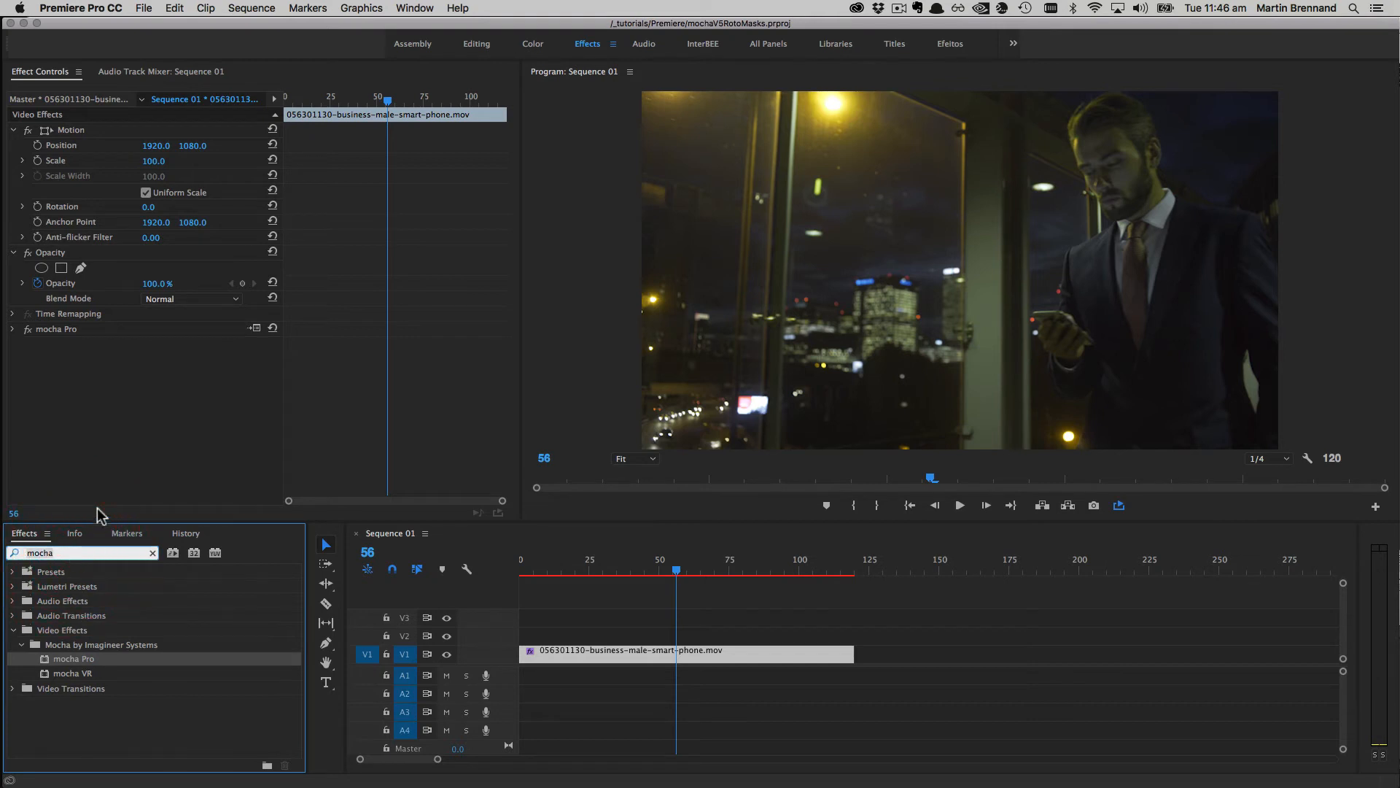
# Step: Apply the SL Blue Steel (Canon 5D) preset to the V1 clip and move the playhead to frame 0
pyautogui.write('blue ste')
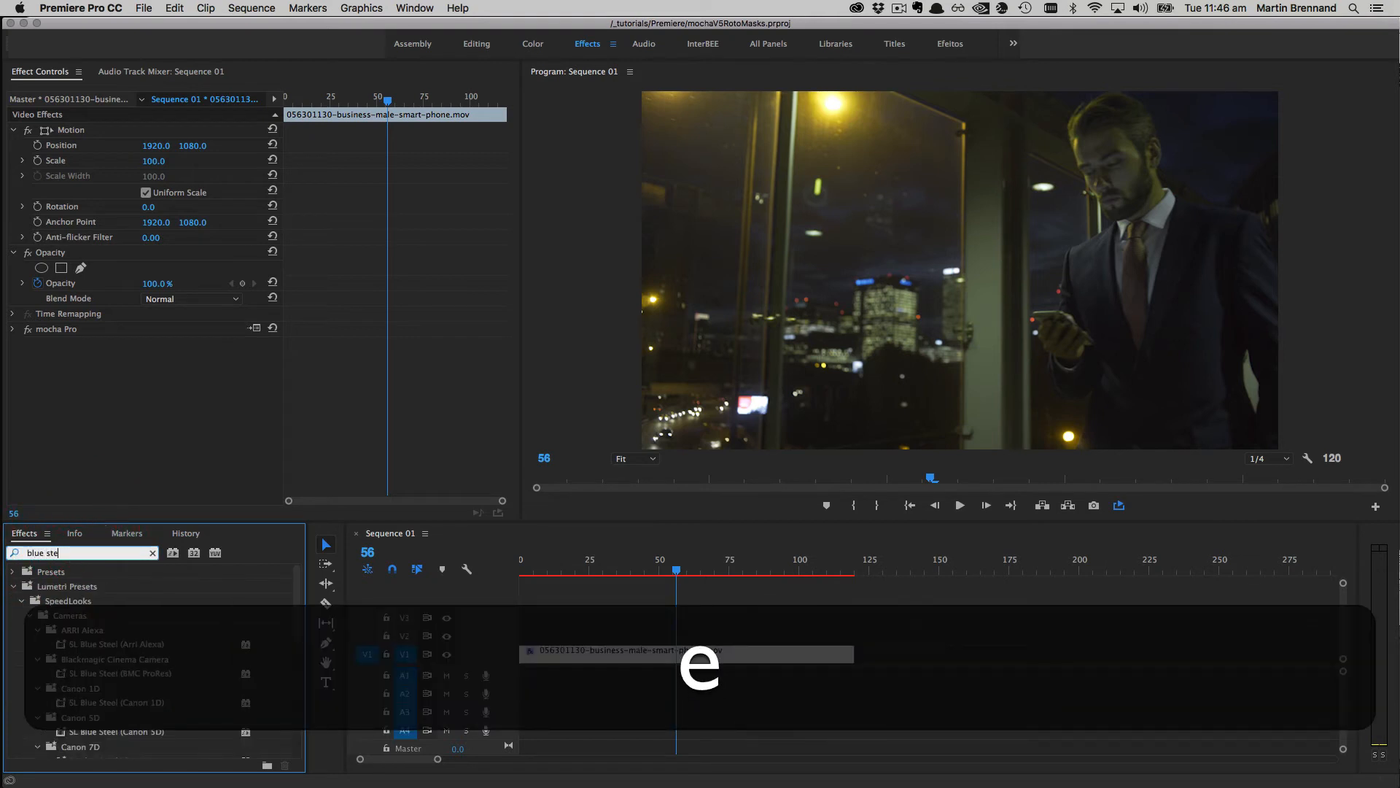
pyautogui.write('el')
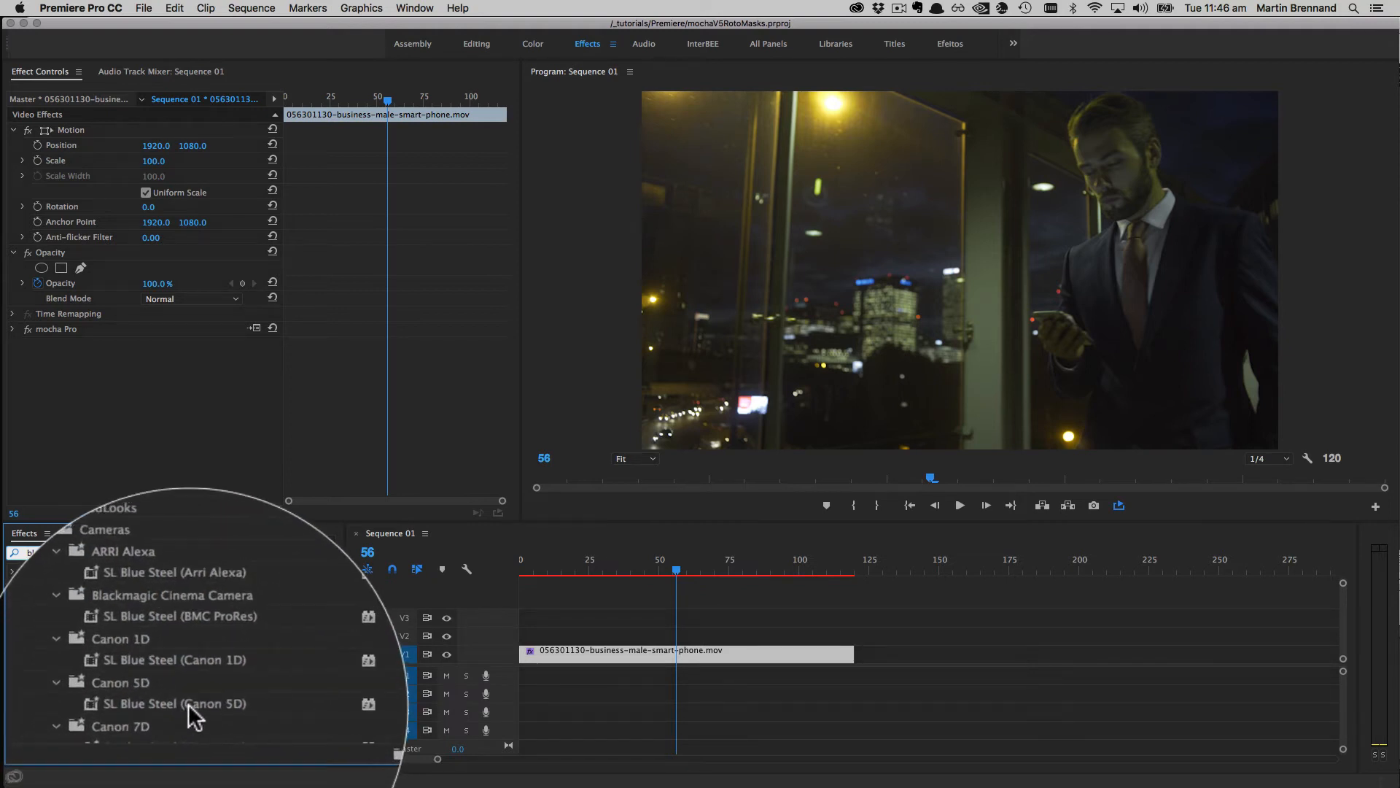
pyautogui.moveTo(125, 731); pyautogui.dragTo(617, 656)
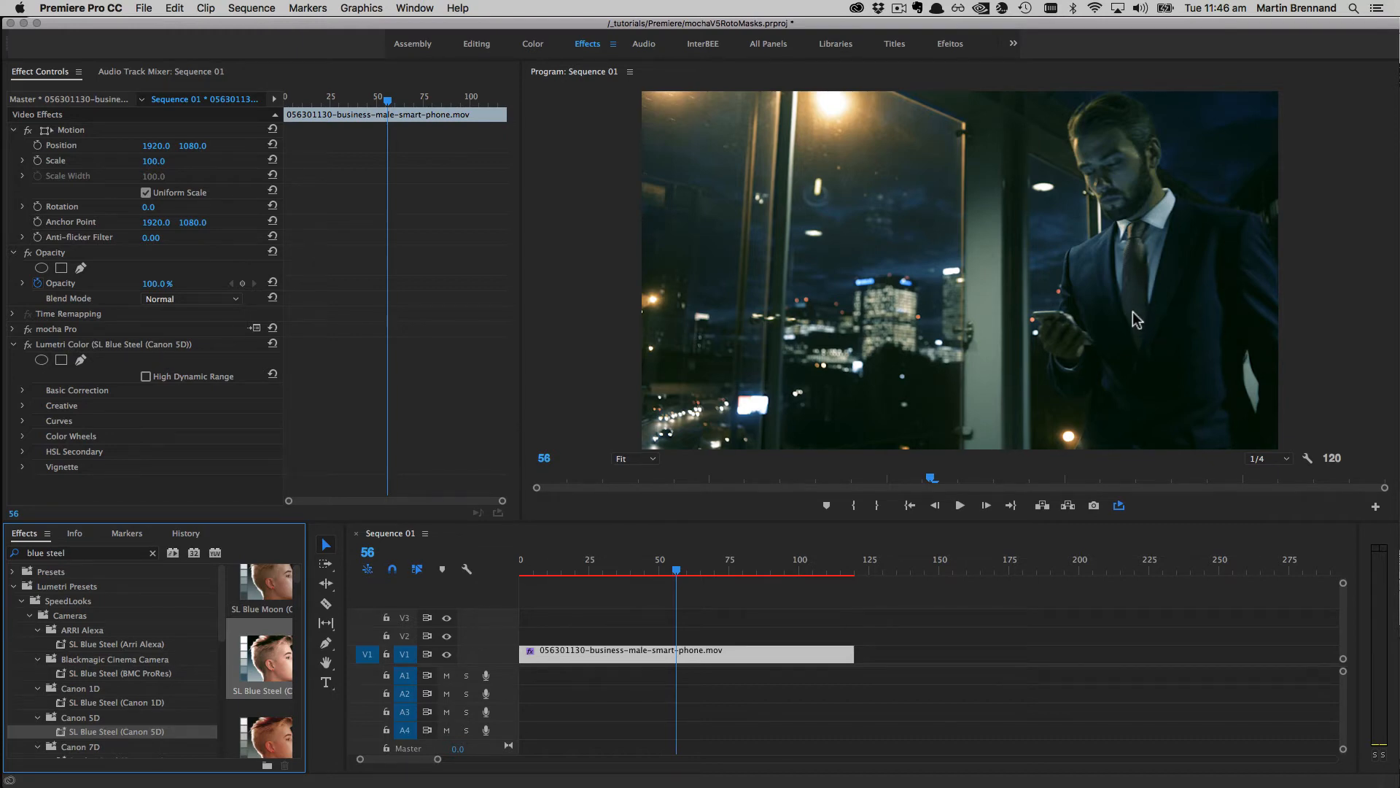
pyautogui.moveTo(677, 569); pyautogui.dragTo(475, 554)
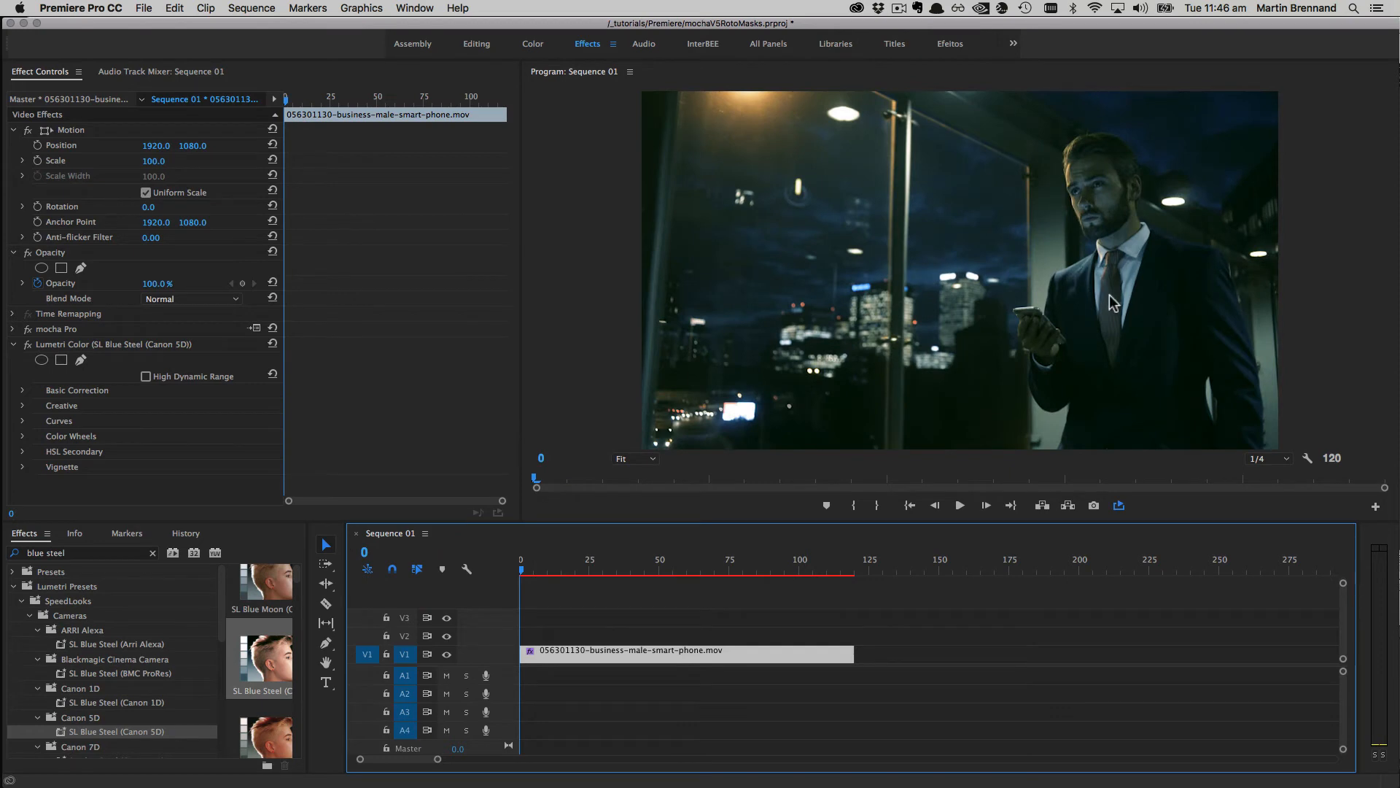
pyautogui.click(79, 345)
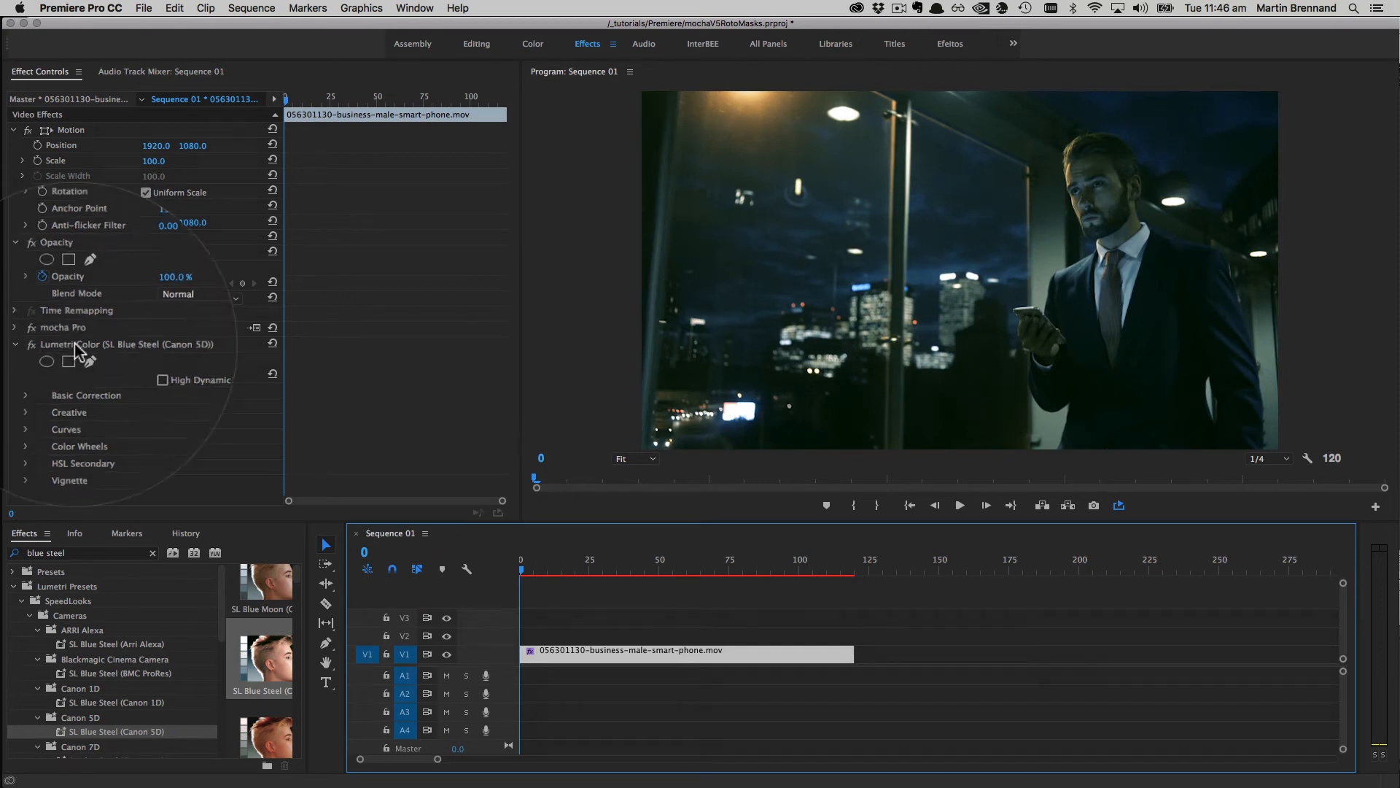
# Step: Paste the tie roto mask into Lumetri Color and switch to the Color workspace
pyautogui.rightClick(117, 342)
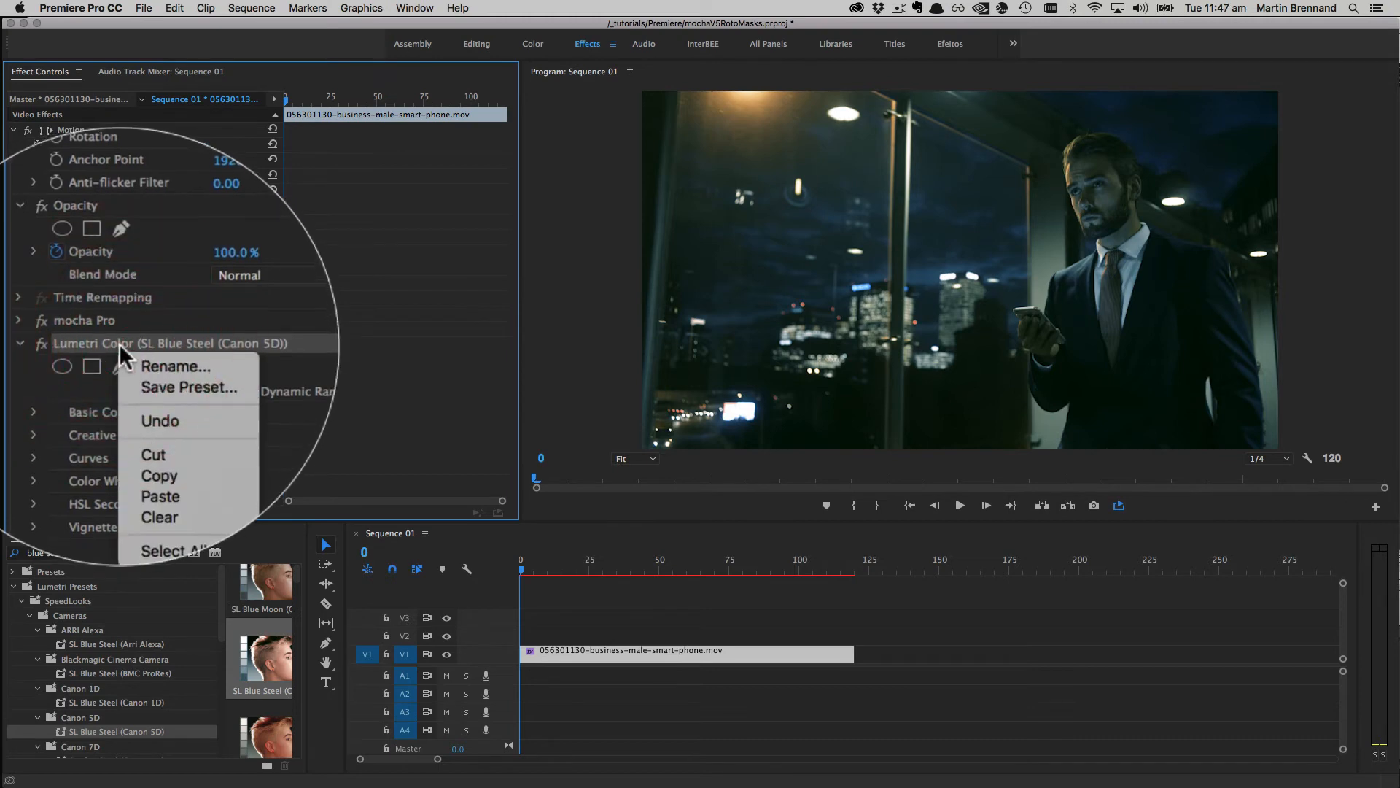
pyautogui.click(172, 438)
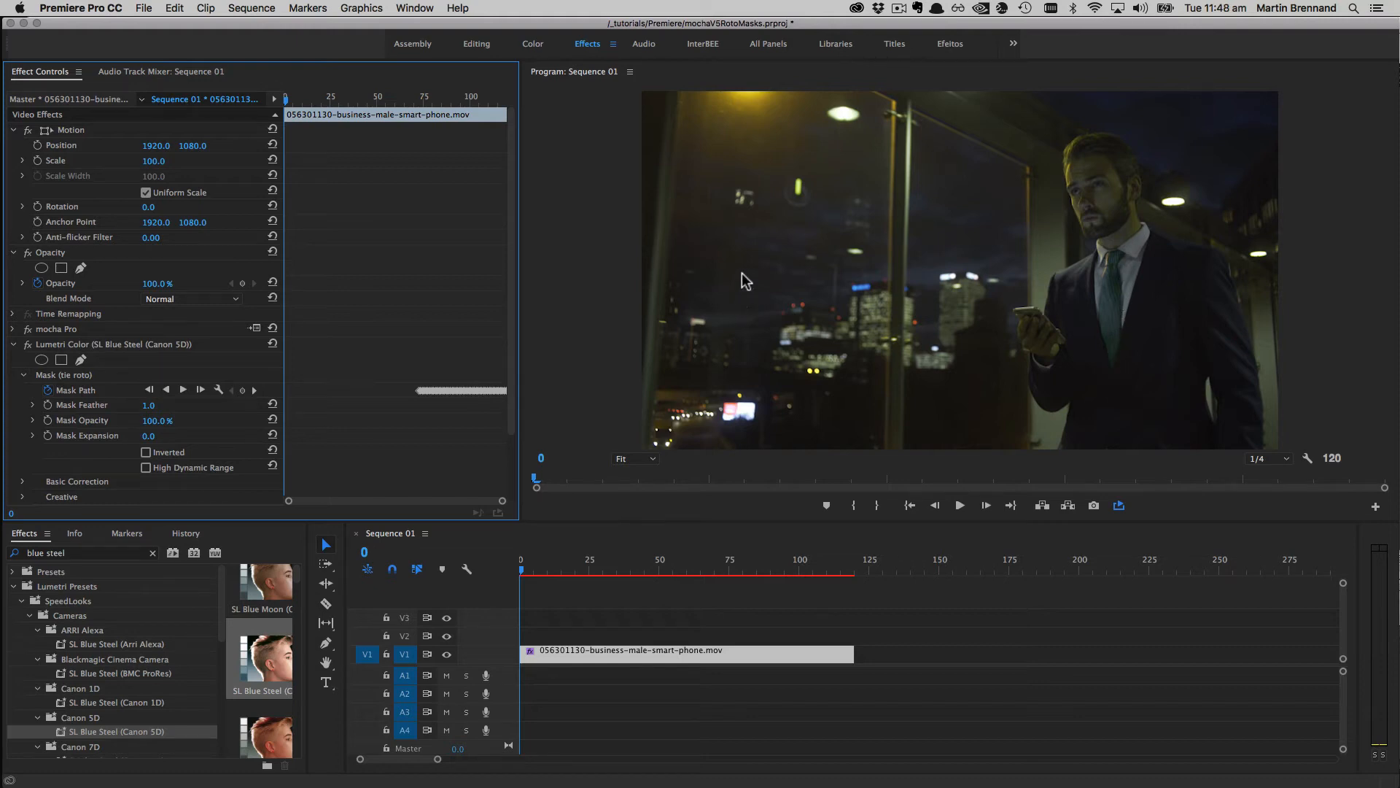
pyautogui.click(537, 64)
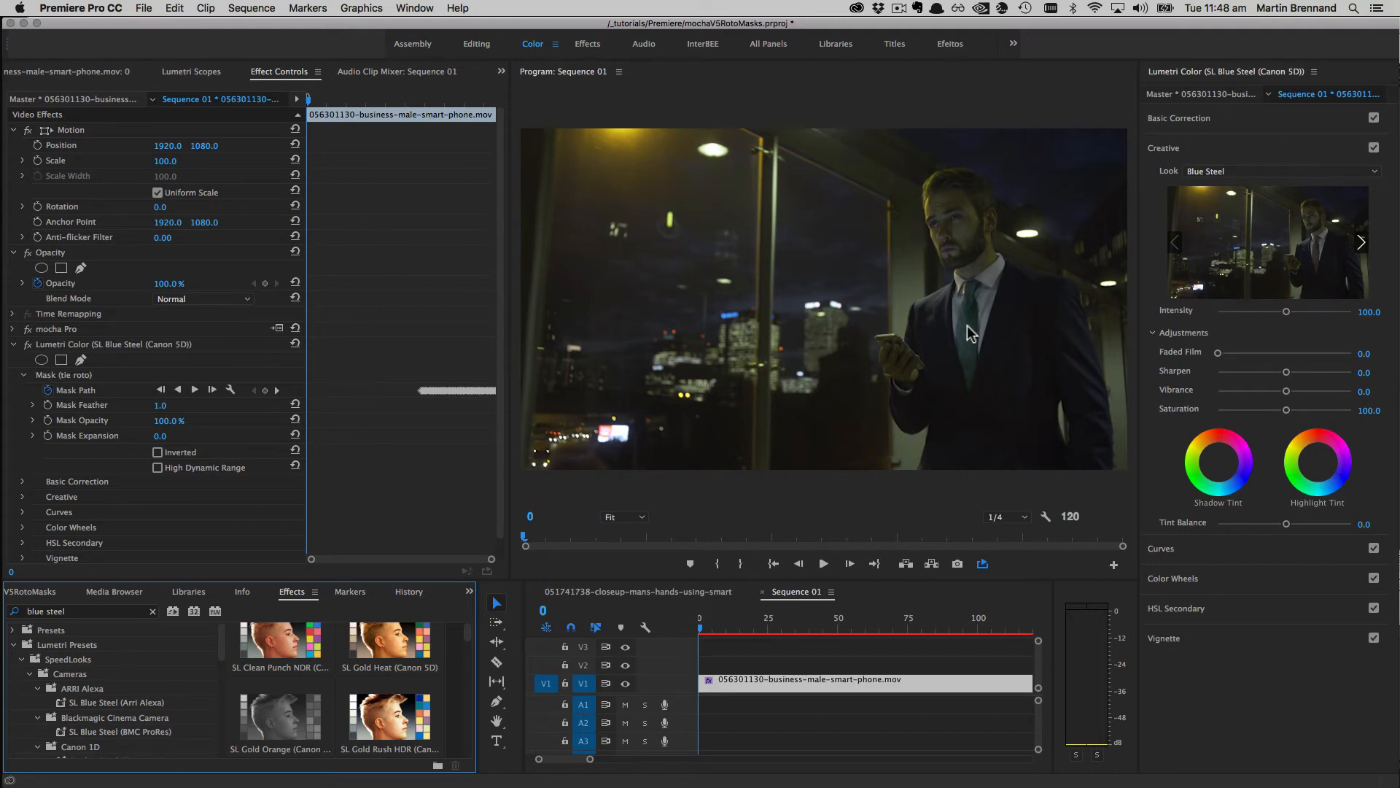
# Step: Pull the RGB curve down under Curves to darken the tie, then go back to the Effects workspace
pyautogui.click(1211, 550)
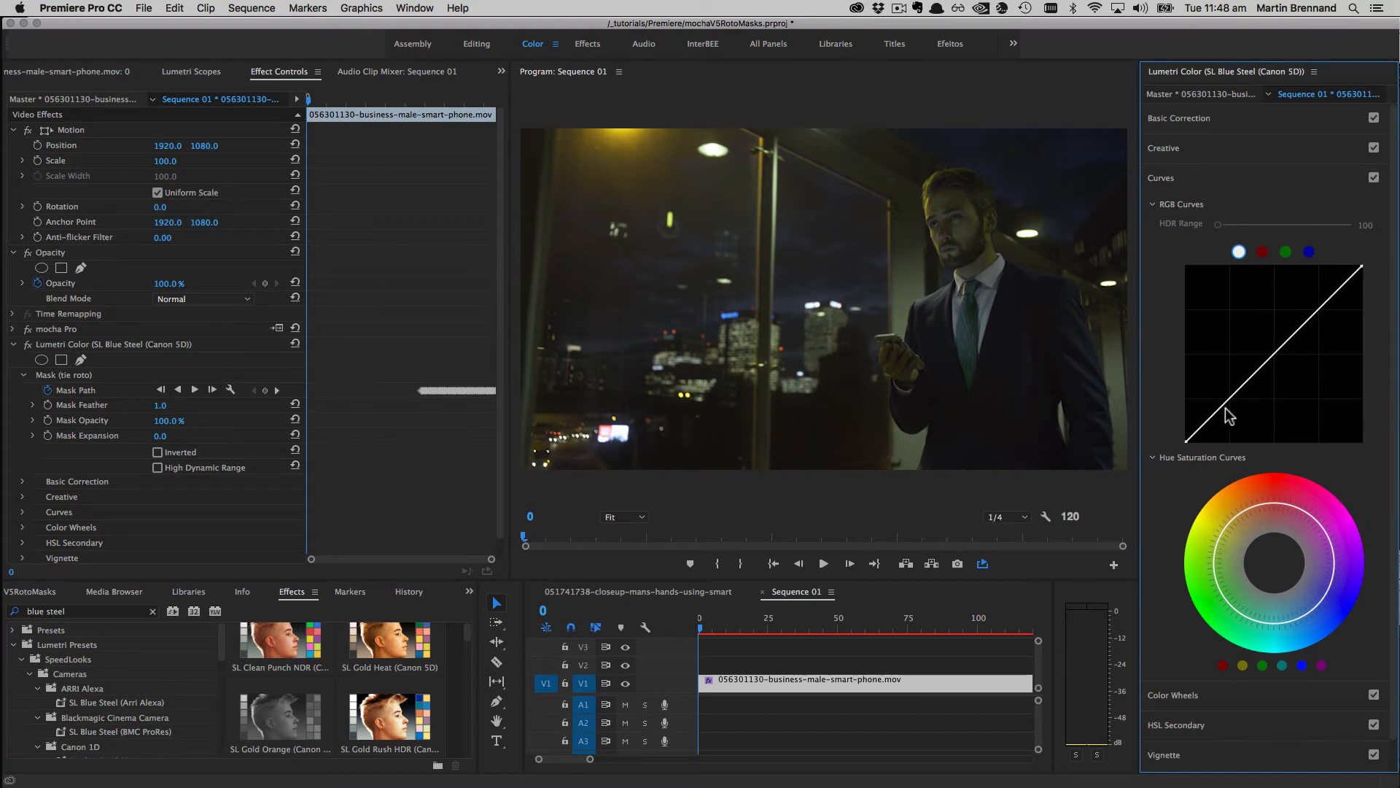
pyautogui.moveTo(1222, 407); pyautogui.dragTo(1227, 415)
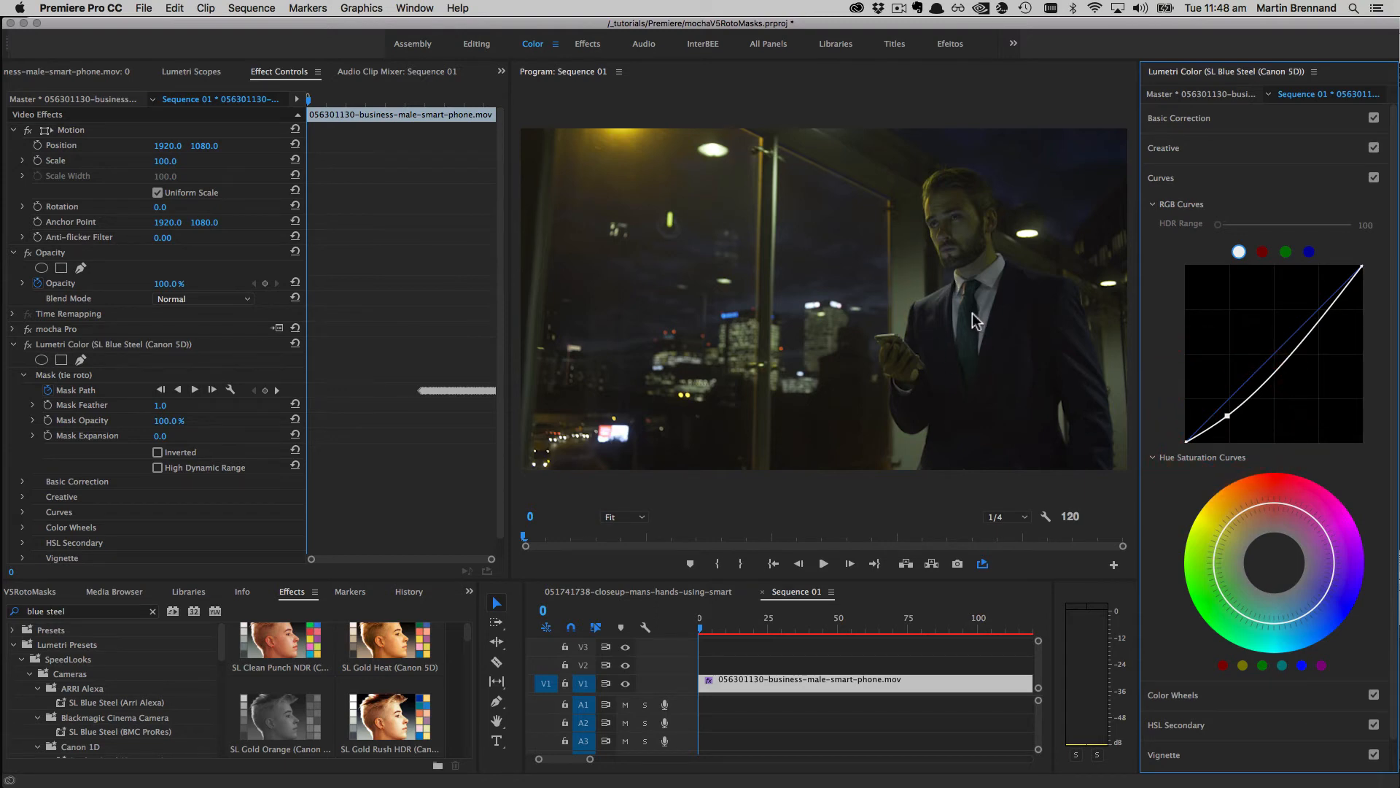
pyautogui.click(588, 45)
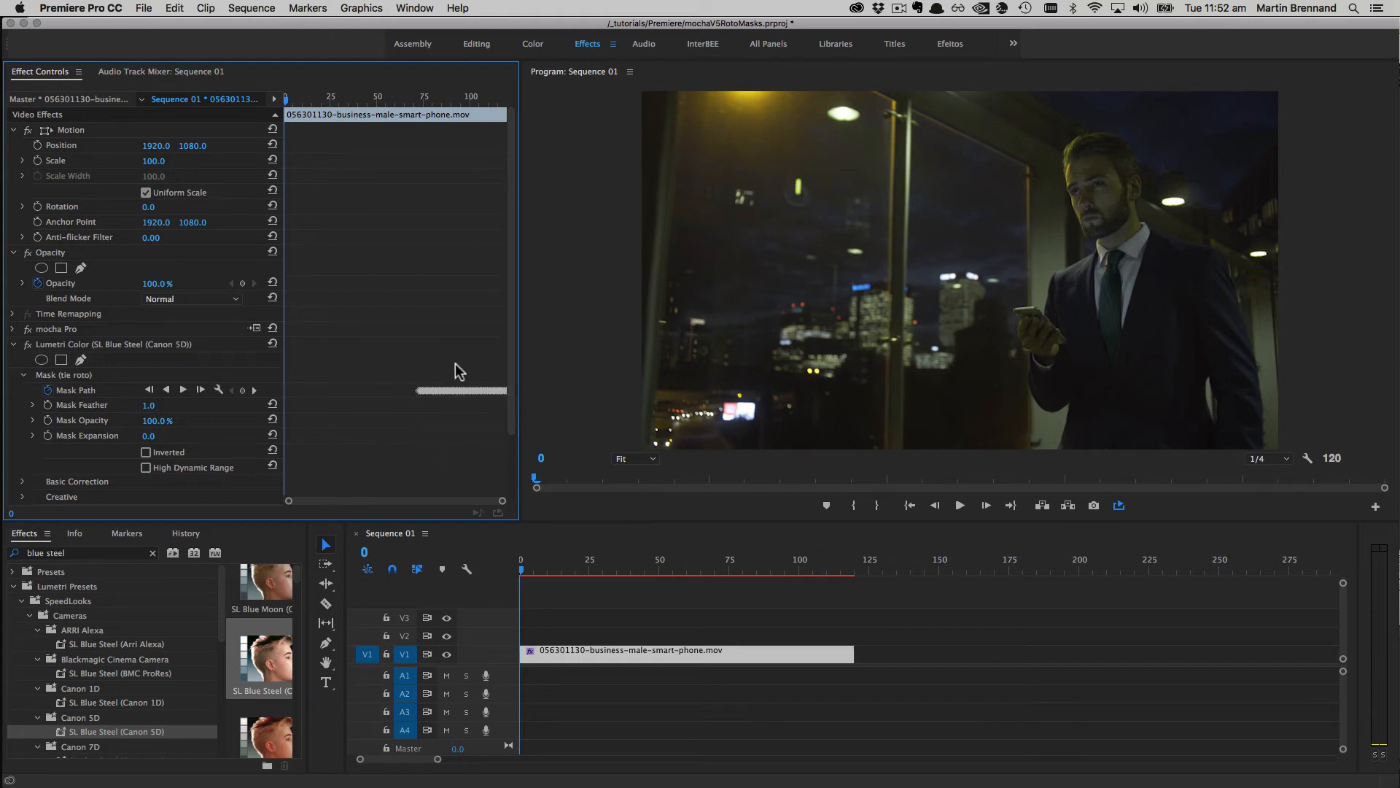
# Step: Select all tie mask path keyframes, slide them to the clip's first frame, and scrub to verify
pyautogui.click(362, 385)
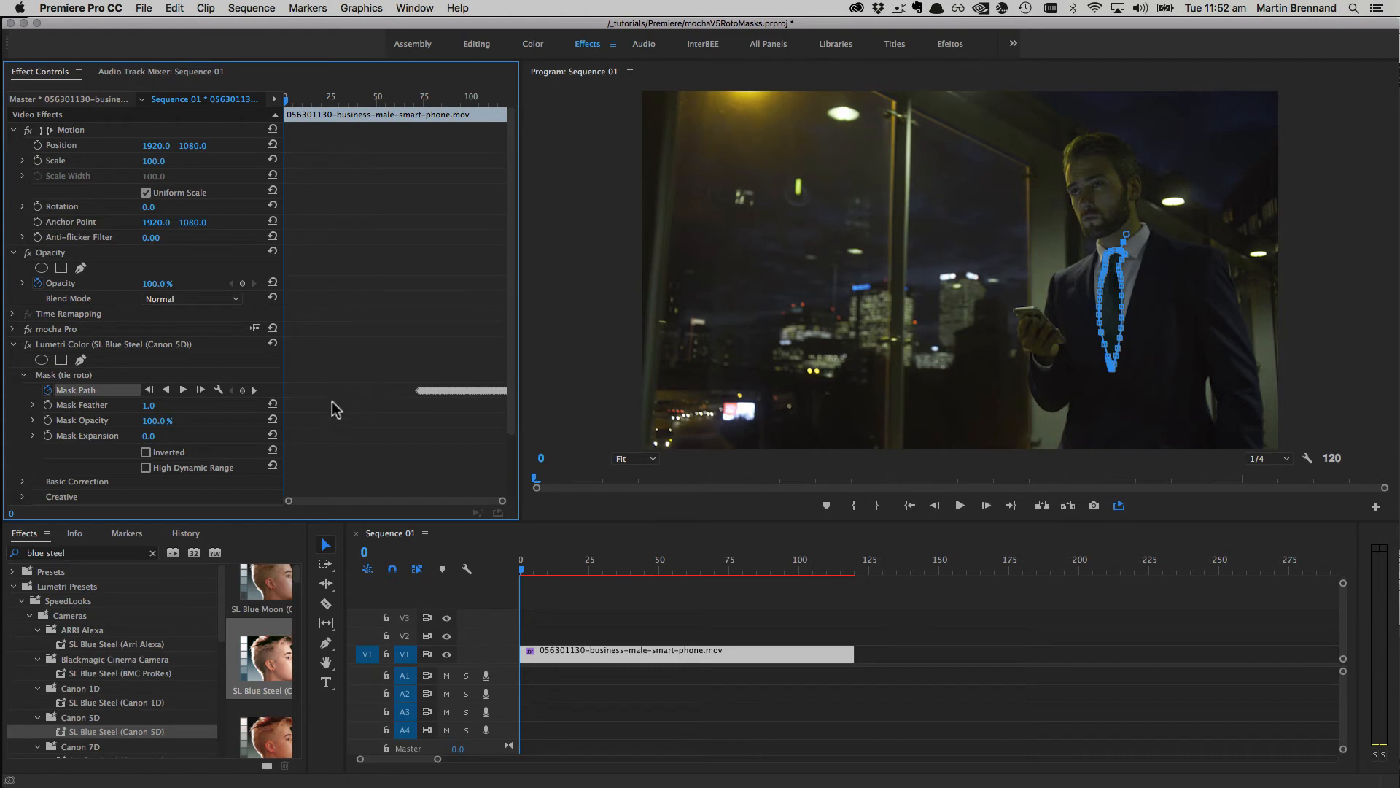
pyautogui.rightClick(85, 398)
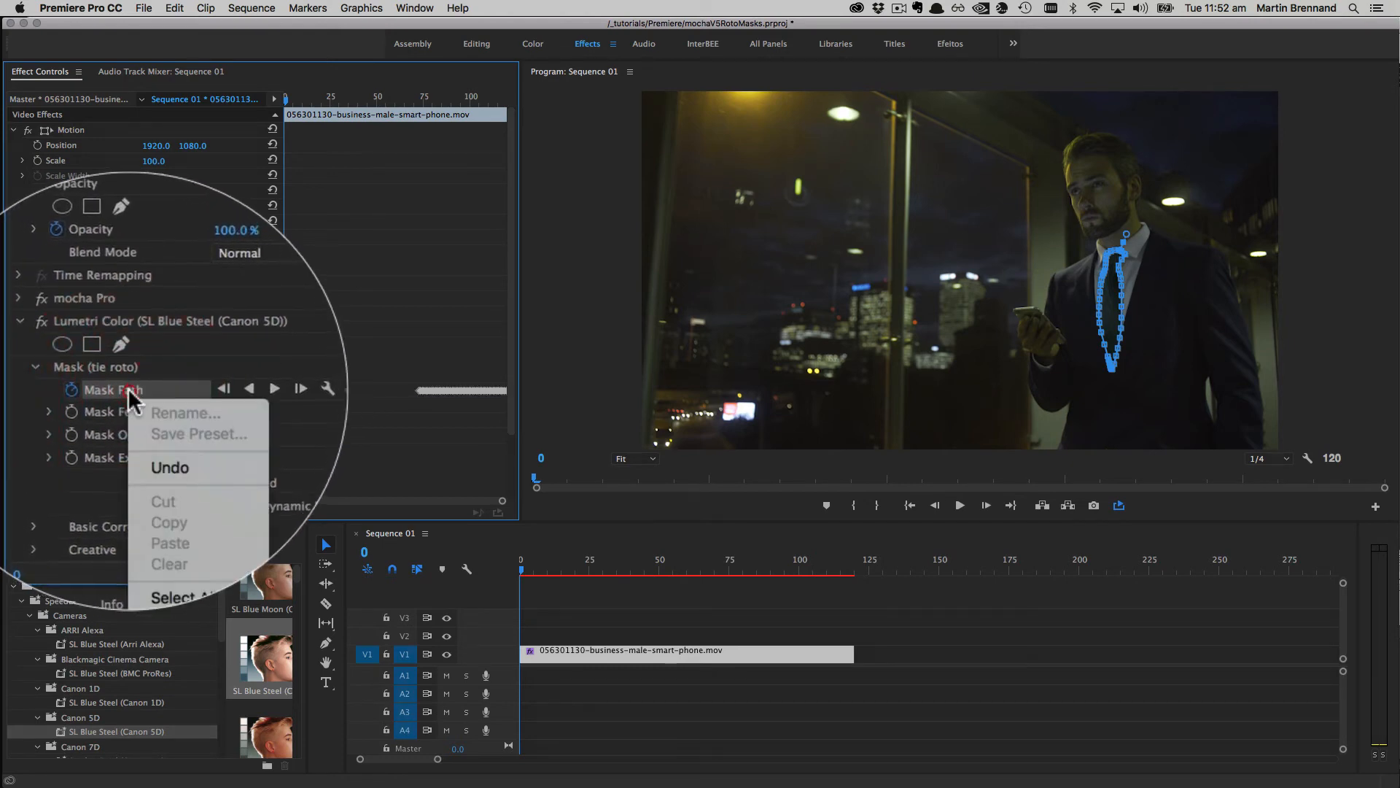
pyautogui.click(207, 530)
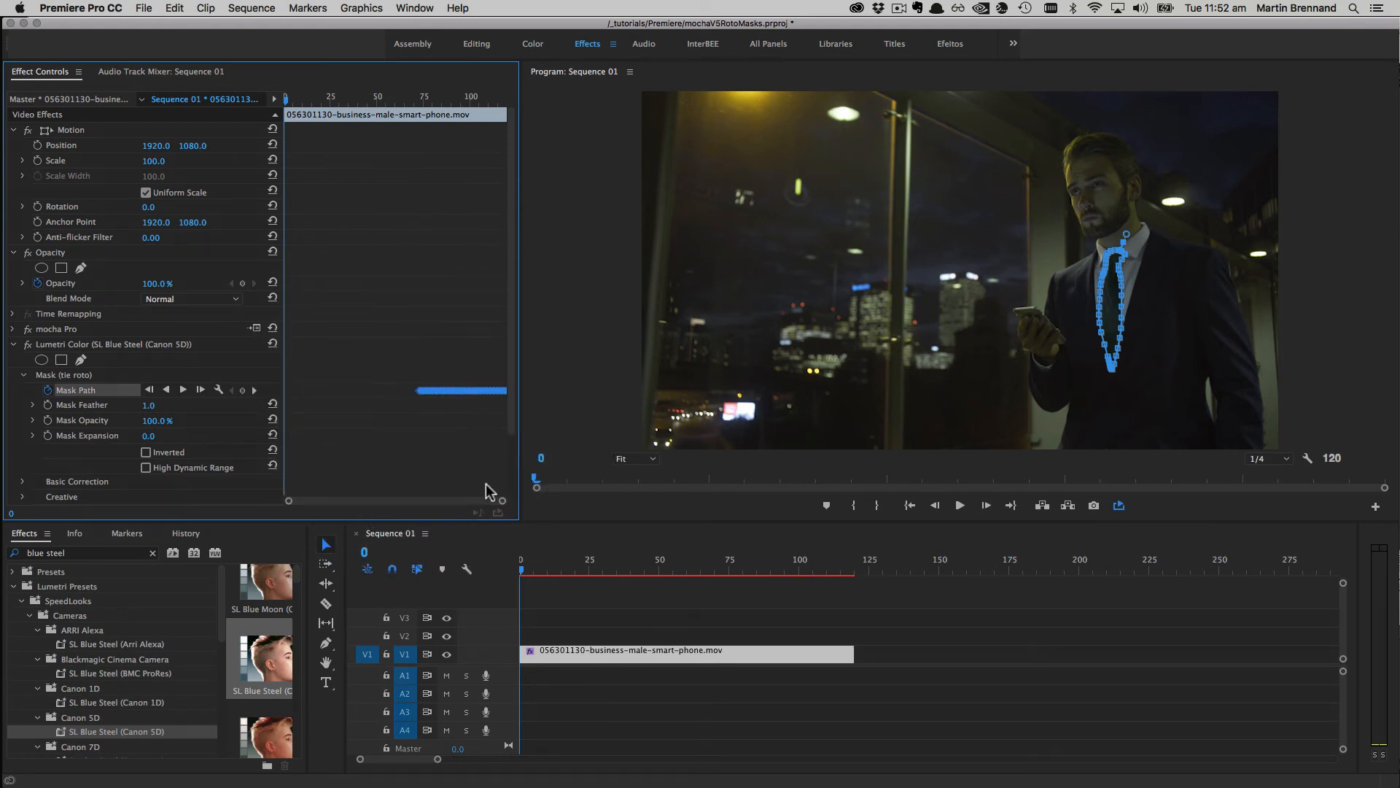
pyautogui.moveTo(480, 390); pyautogui.dragTo(355, 387)
pyautogui.moveTo(502, 501); pyautogui.dragTo(388, 494)
pyautogui.moveTo(423, 391); pyautogui.dragTo(288, 398)
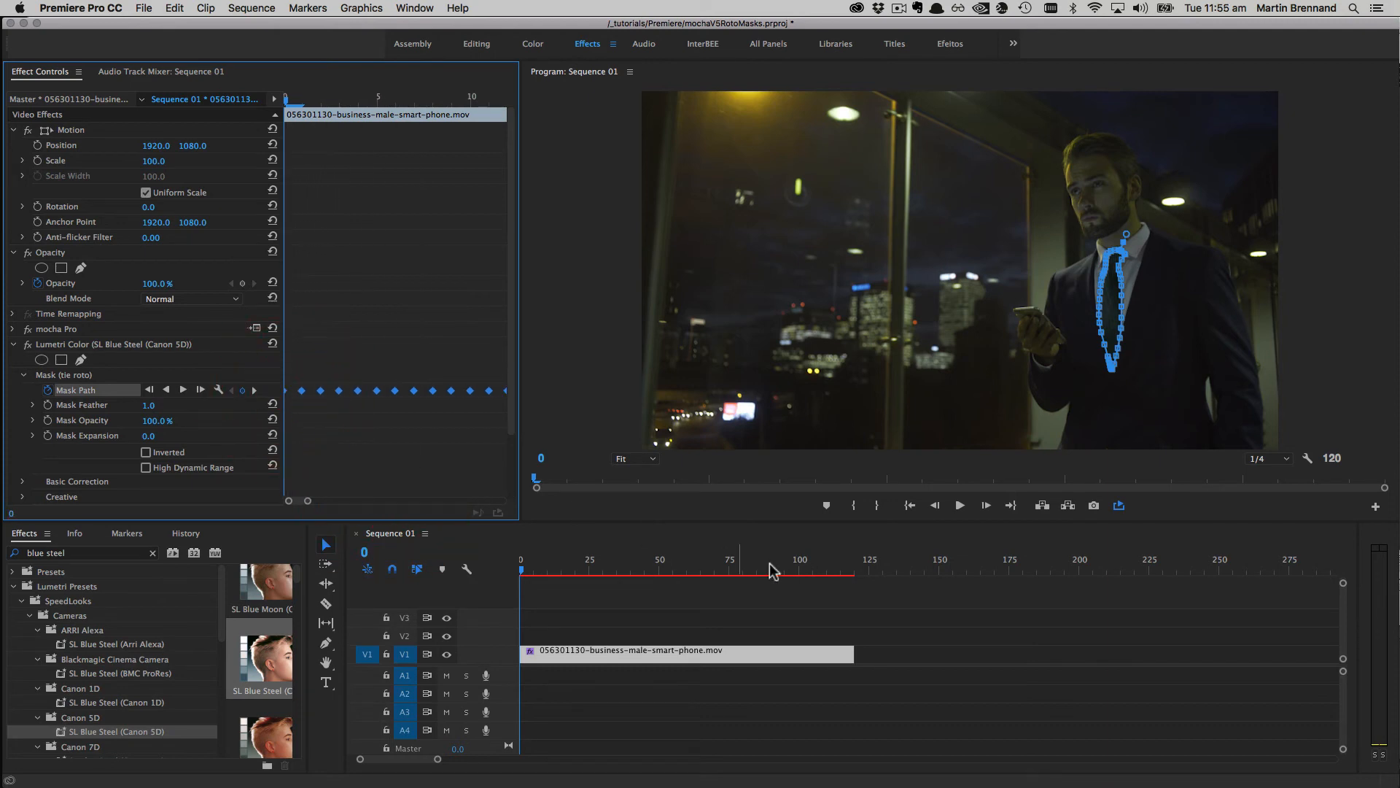
pyautogui.moveTo(531, 574)
pyautogui.mouseDown()
pyautogui.moveTo(689, 573)
pyautogui.moveTo(522, 572)
pyautogui.mouseUp()
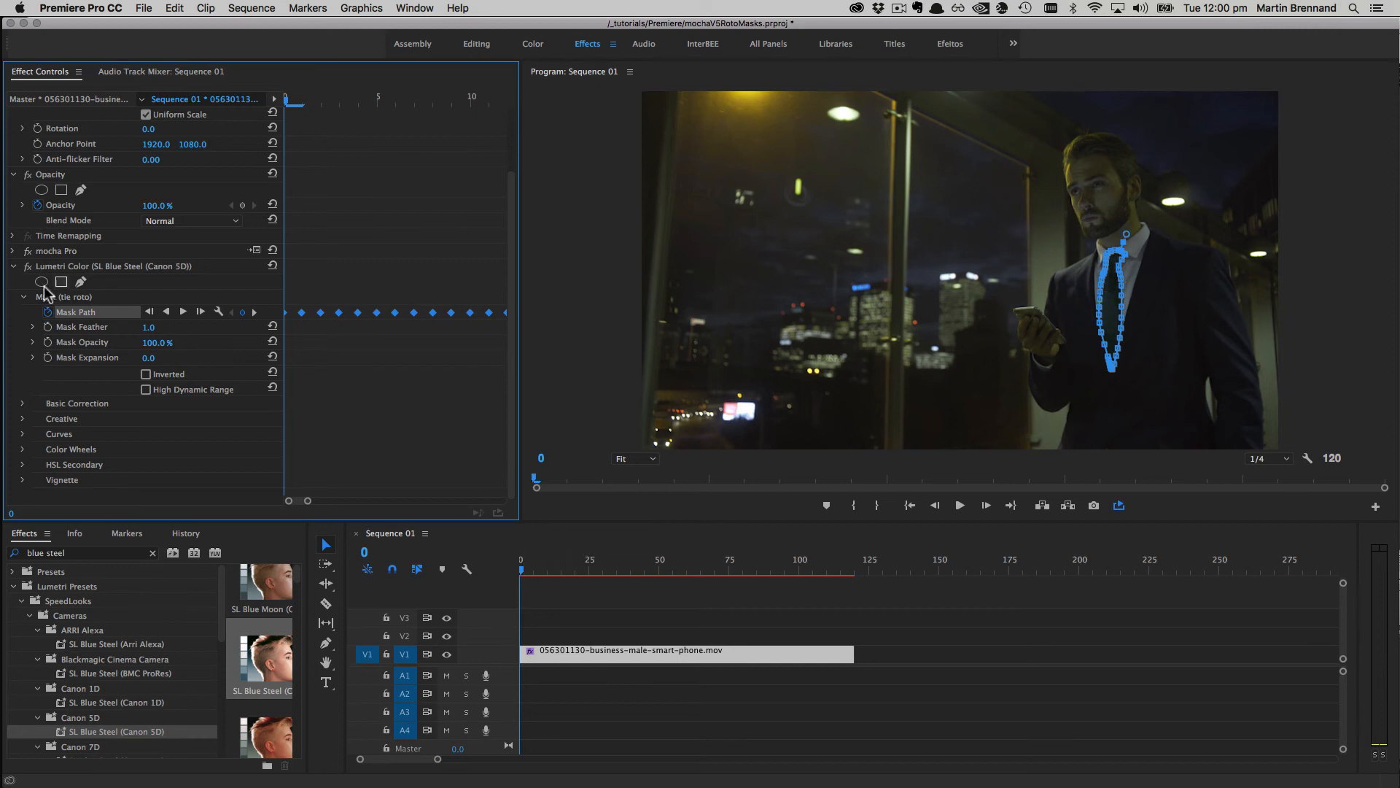
# Step: Copy Mask (tie roto) from Lumetri Color and scrub ahead to preview the darkened tie
pyautogui.rightClick(75, 312)
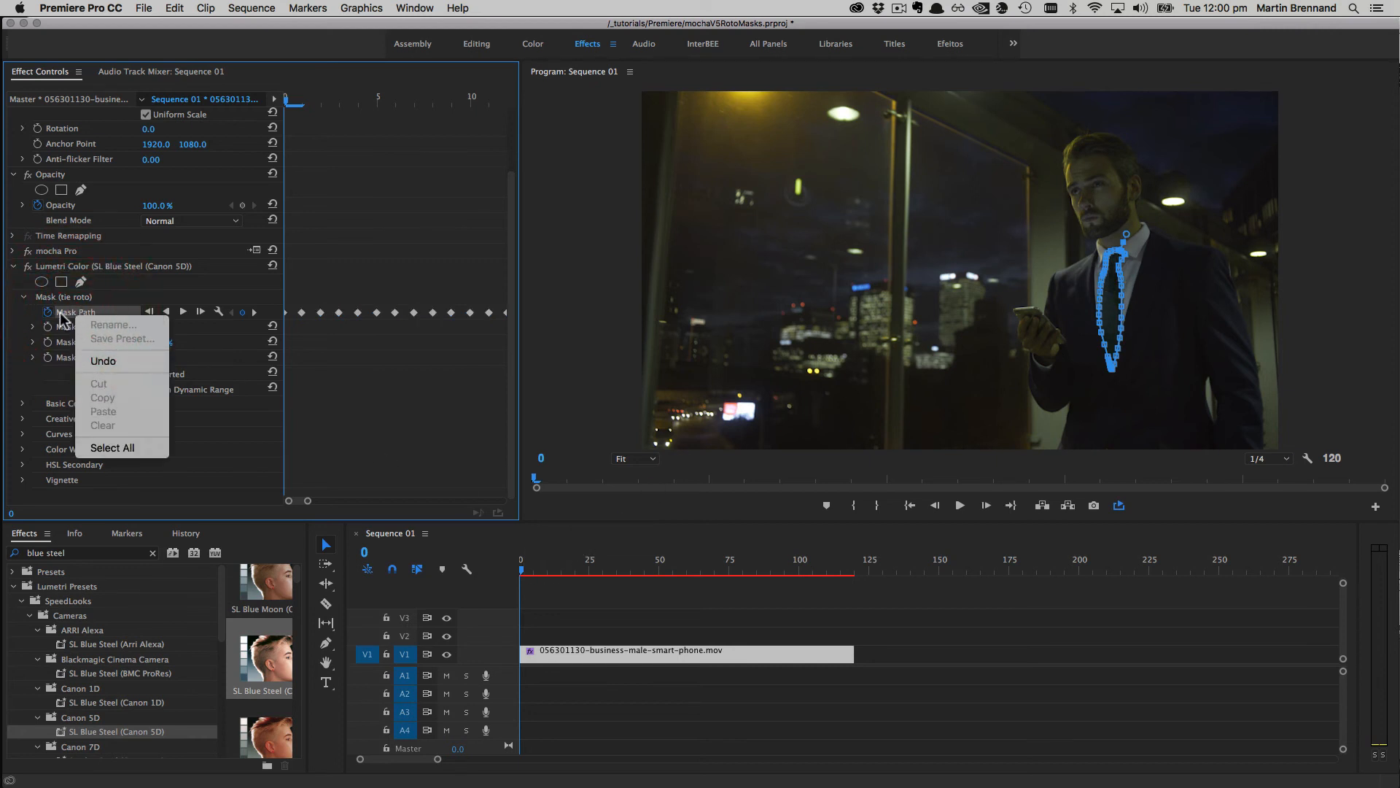
pyautogui.click(71, 310)
pyautogui.click(73, 298)
pyautogui.rightClick(73, 299)
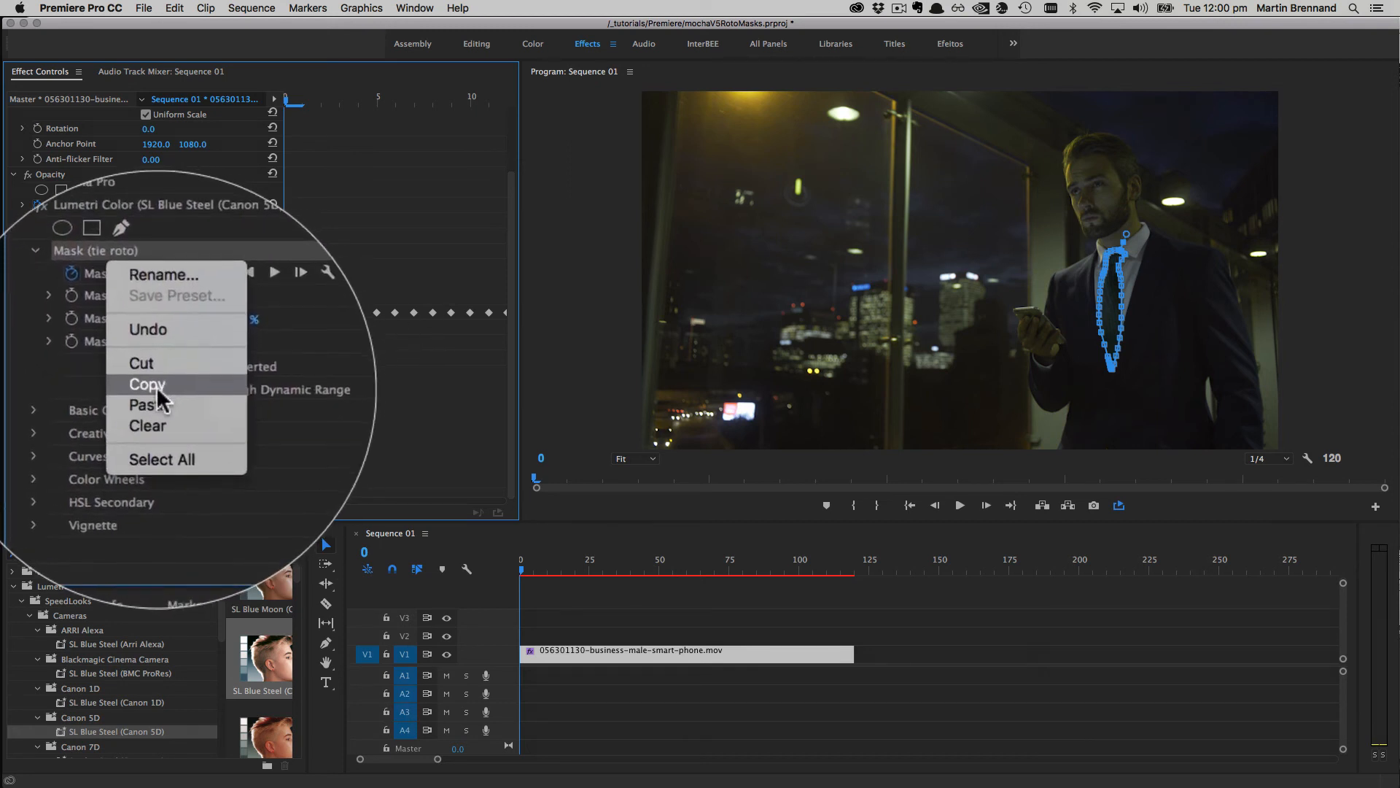
pyautogui.click(104, 387)
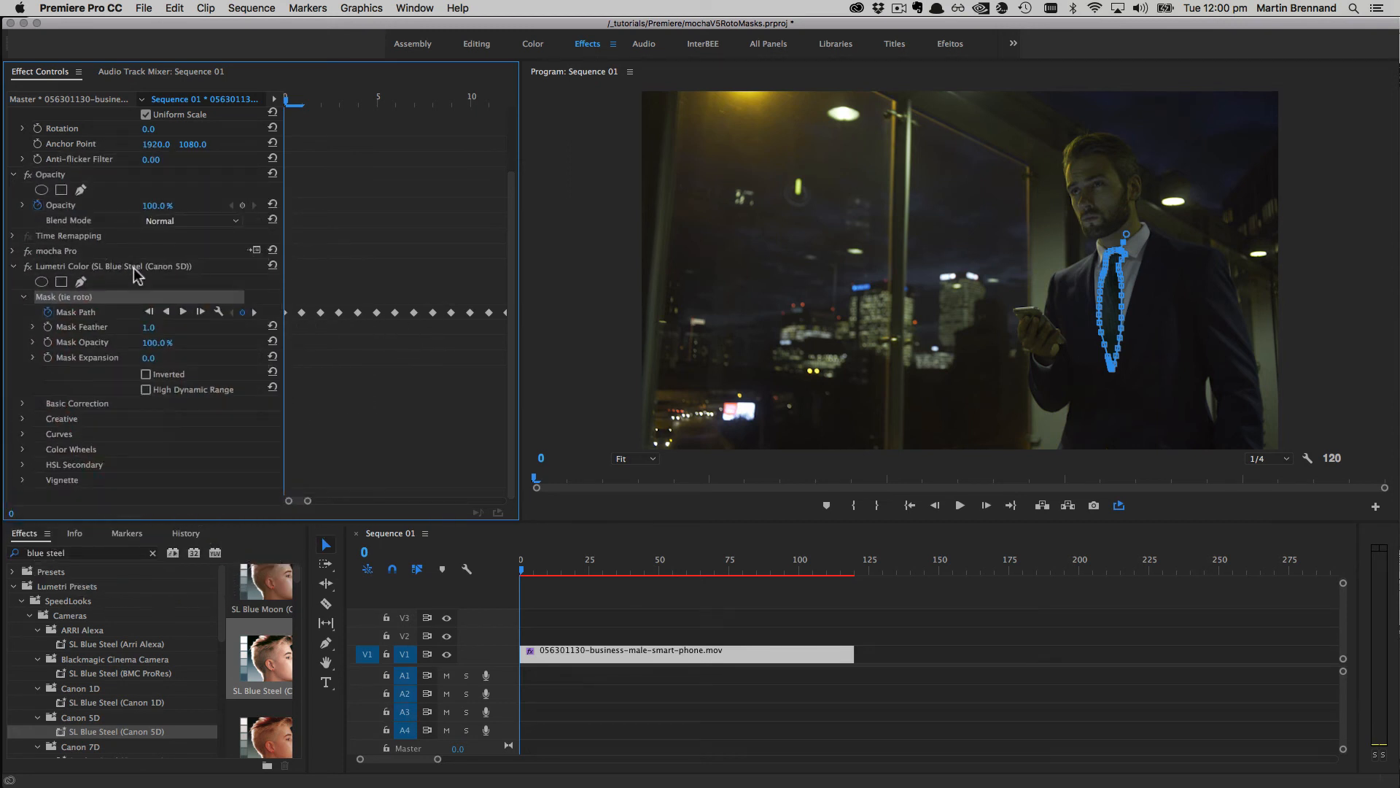
pyautogui.click(124, 265)
pyautogui.moveTo(524, 570); pyautogui.dragTo(783, 567)
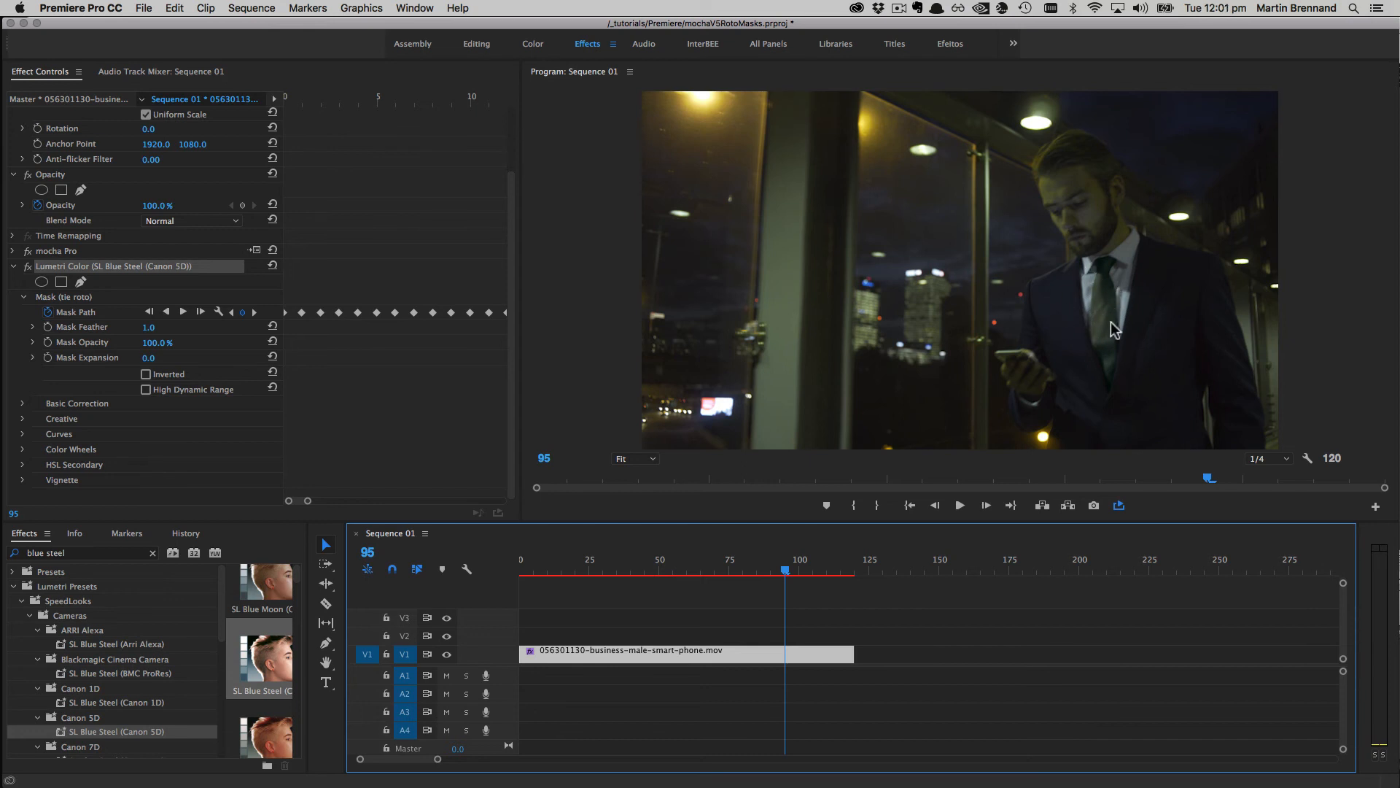
# Step: Search 'gaus' and apply the Gaussian Blur effect to the V1 clip
pyautogui.click(88, 556)
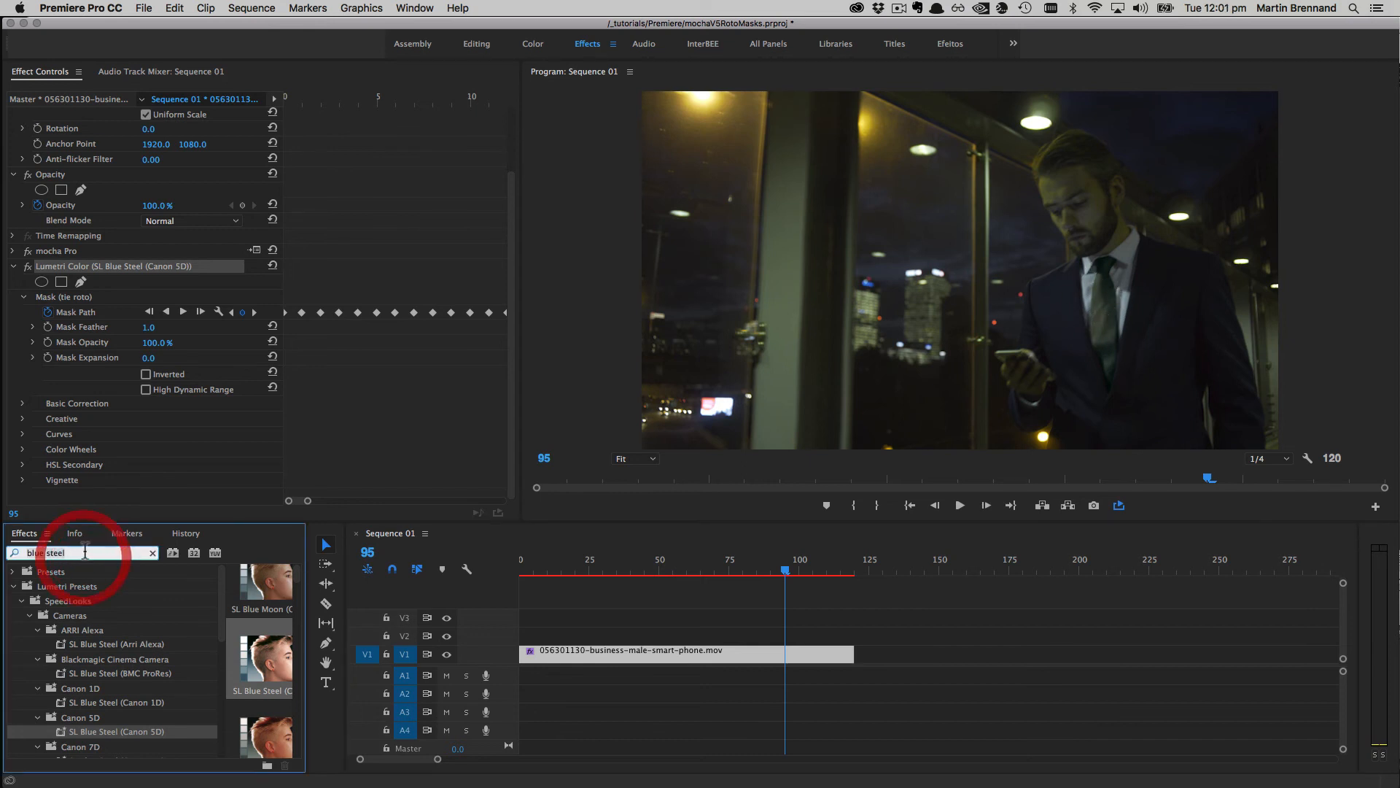
pyautogui.write('gaussian')
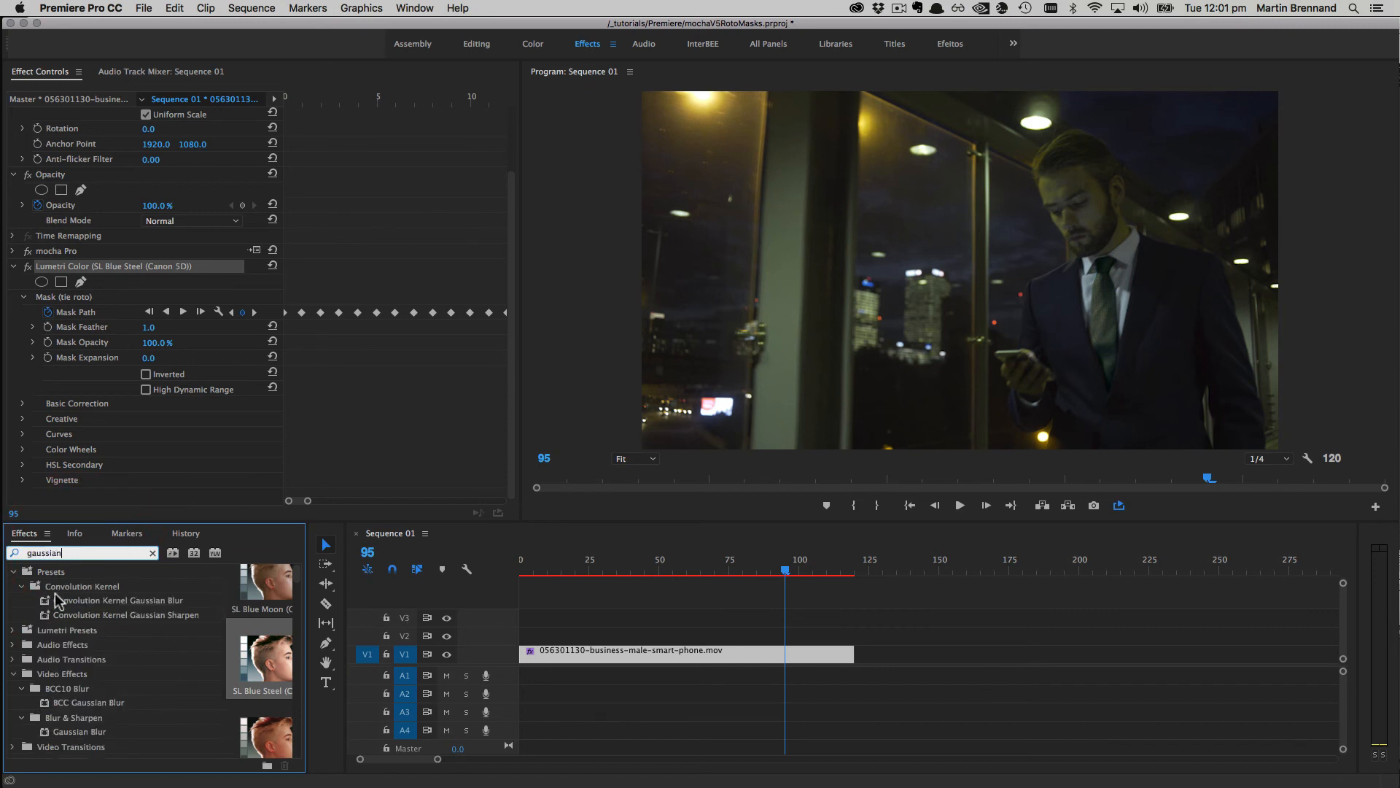
pyautogui.click(79, 732)
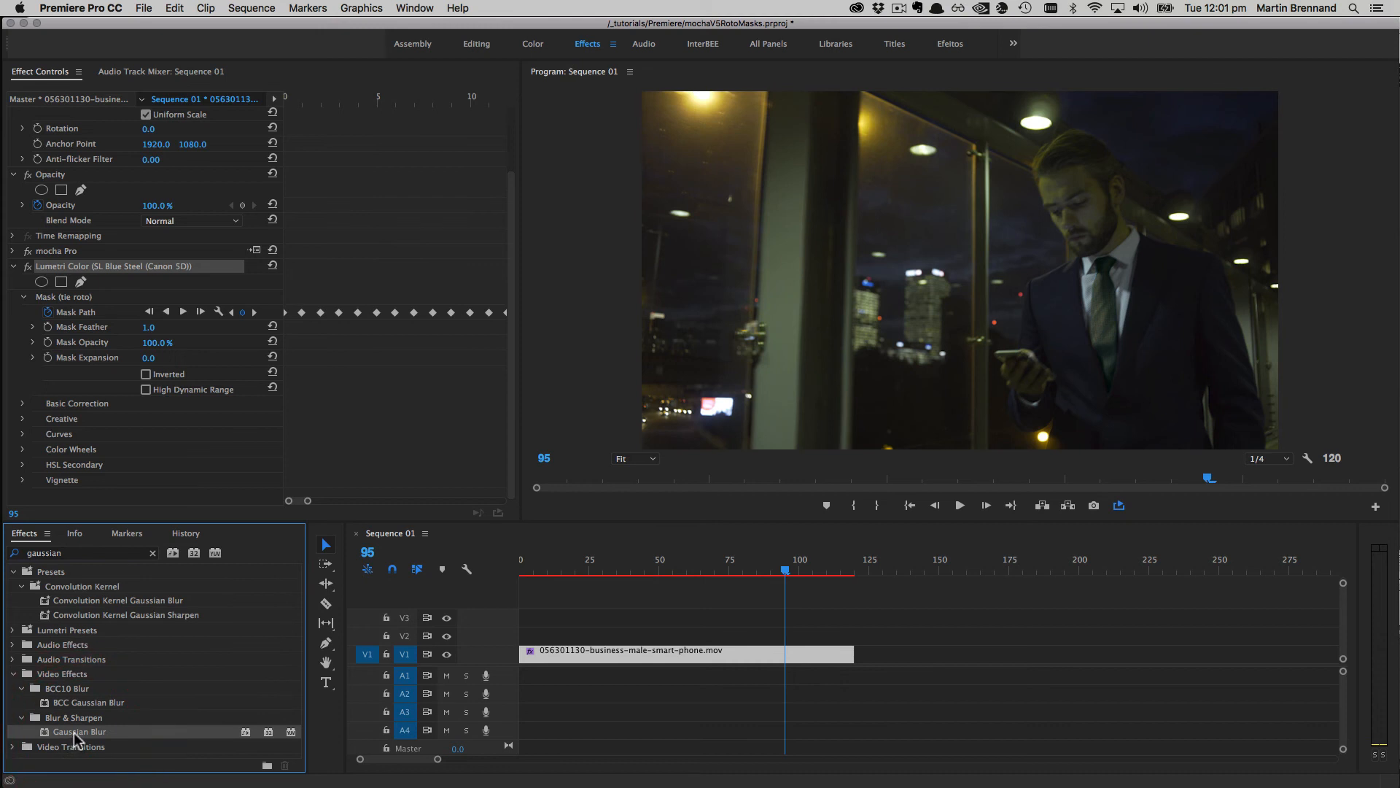
pyautogui.moveTo(75, 733); pyautogui.dragTo(620, 651)
# Step: Paste the tie roto mask into the Gaussian Blur effect
pyautogui.moveTo(513, 303); pyautogui.dragTo(518, 416)
pyautogui.click(53, 421)
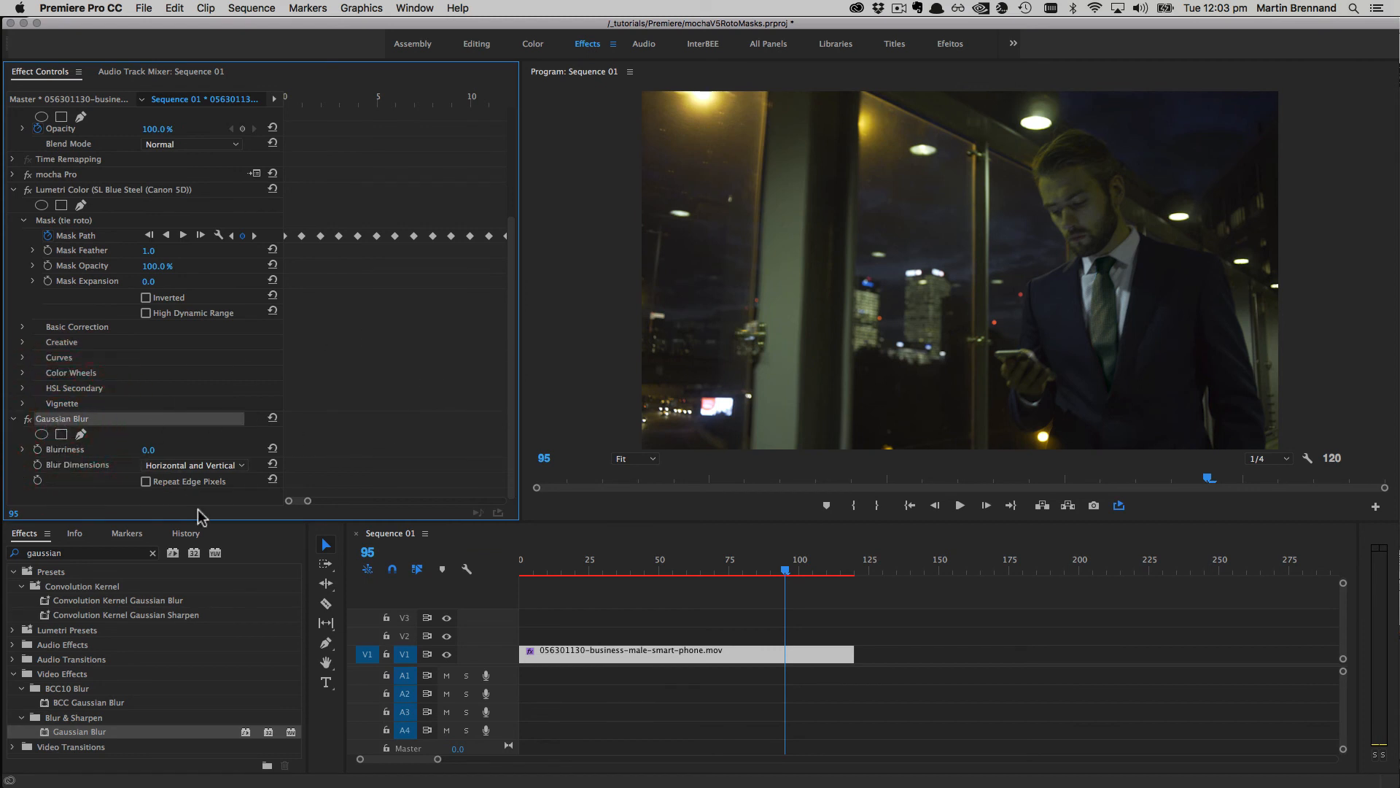
pyautogui.rightClick(63, 419)
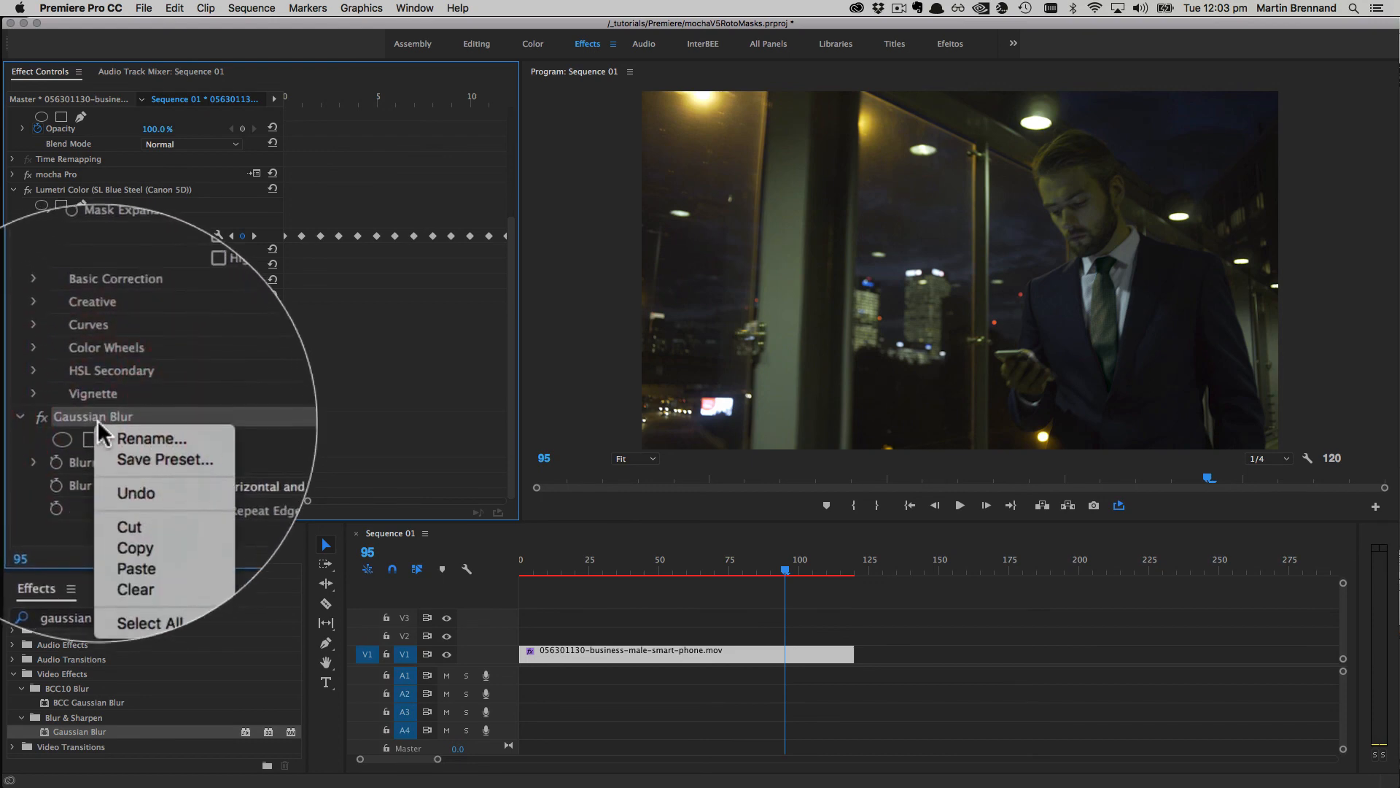
pyautogui.click(146, 519)
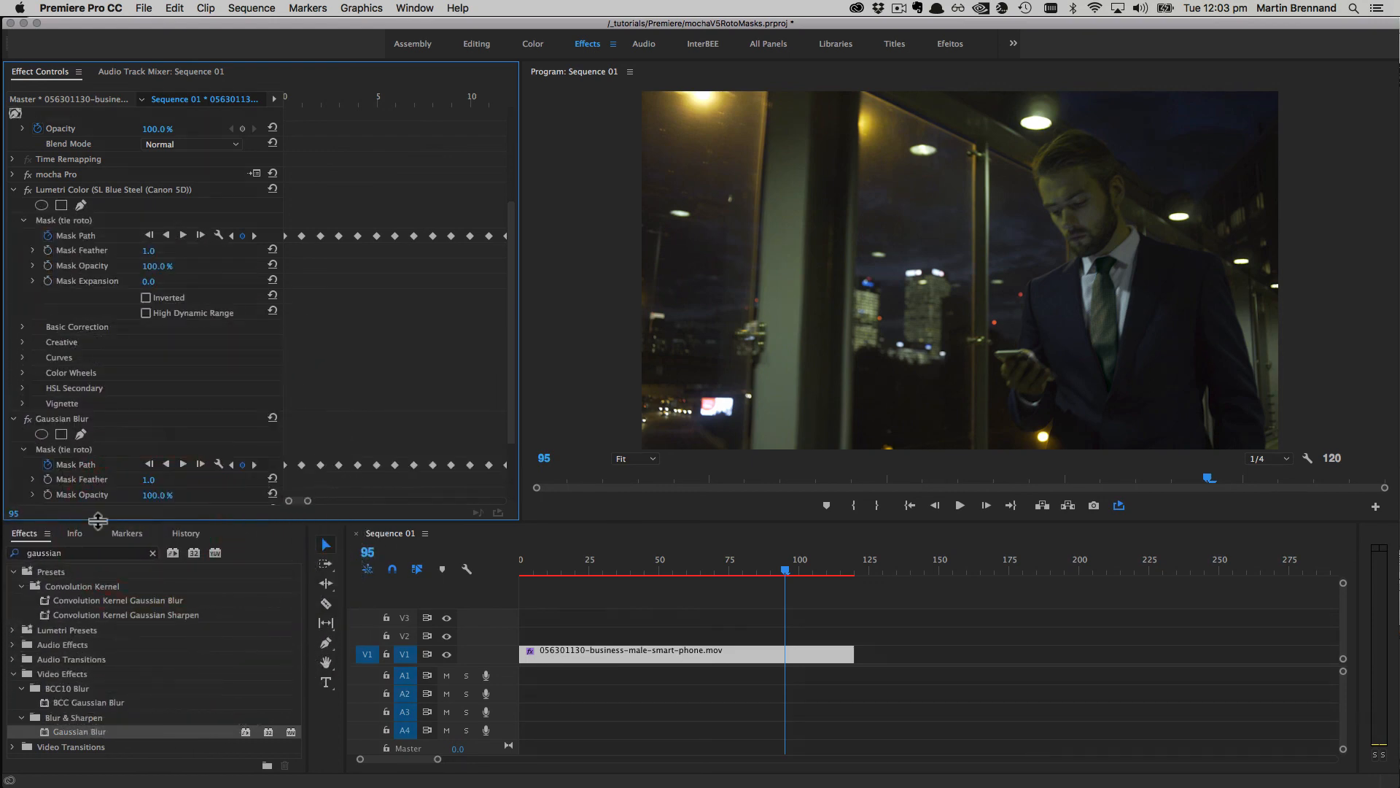
# Step: Check the pasted mask, set Gaussian Blur's Blurriness to 11, and scrub to preview
pyautogui.click(80, 465)
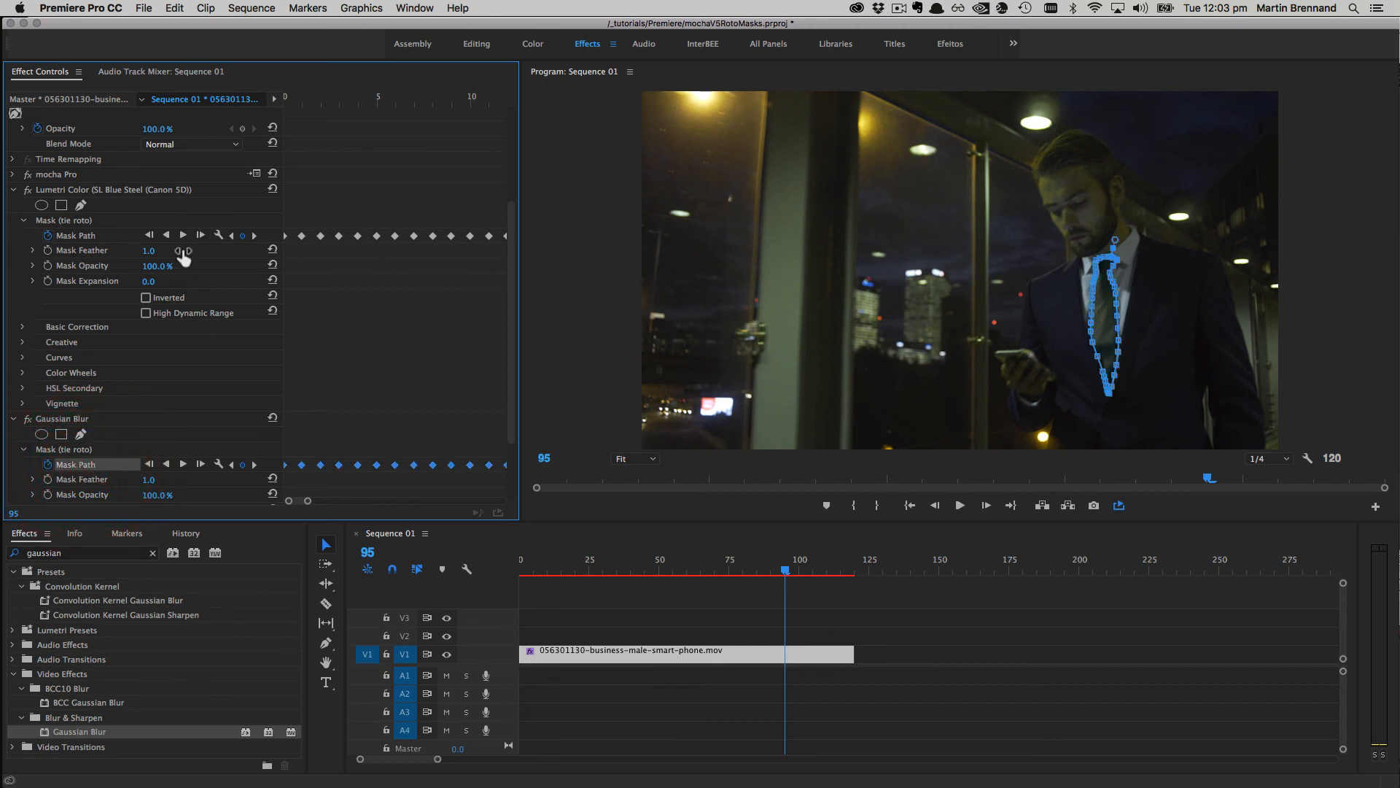
pyautogui.click(86, 450)
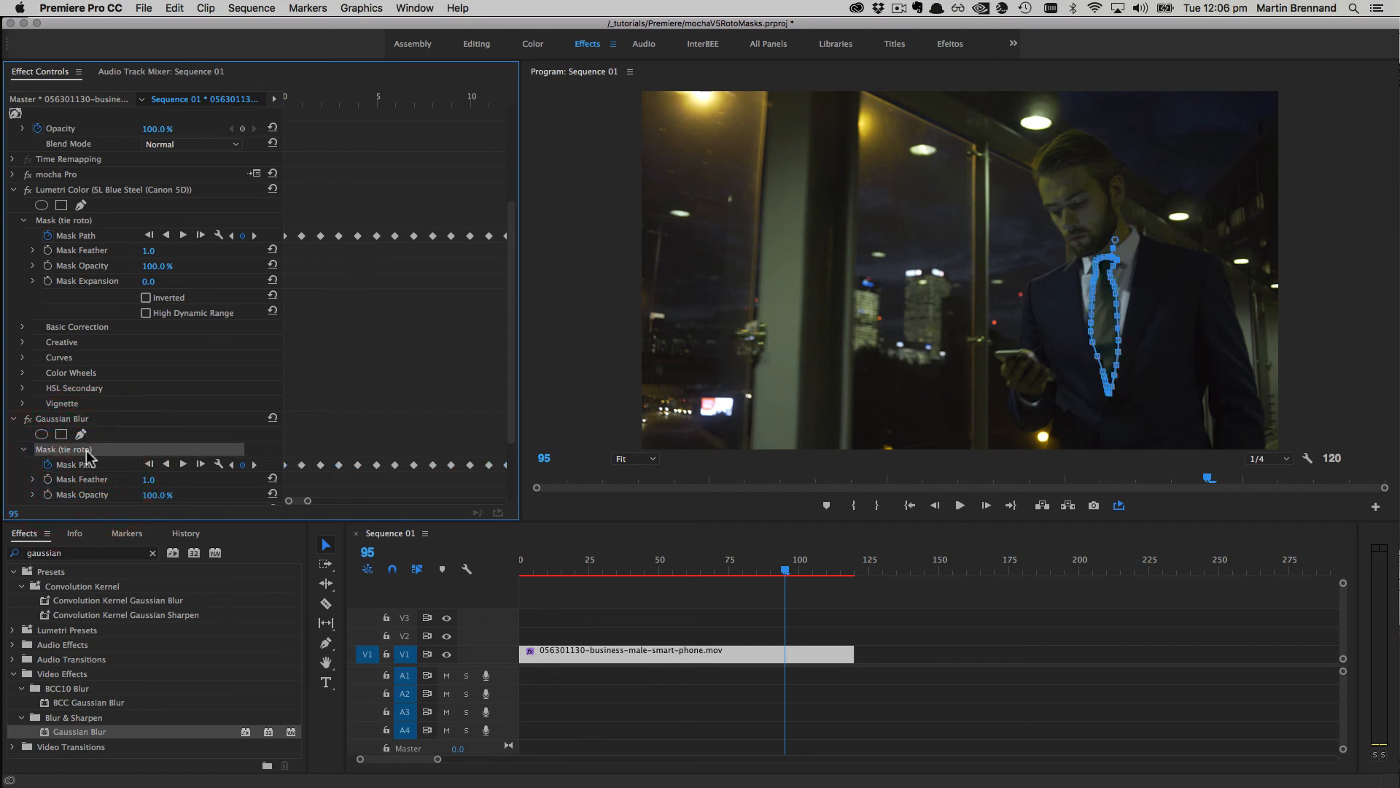
pyautogui.click(80, 418)
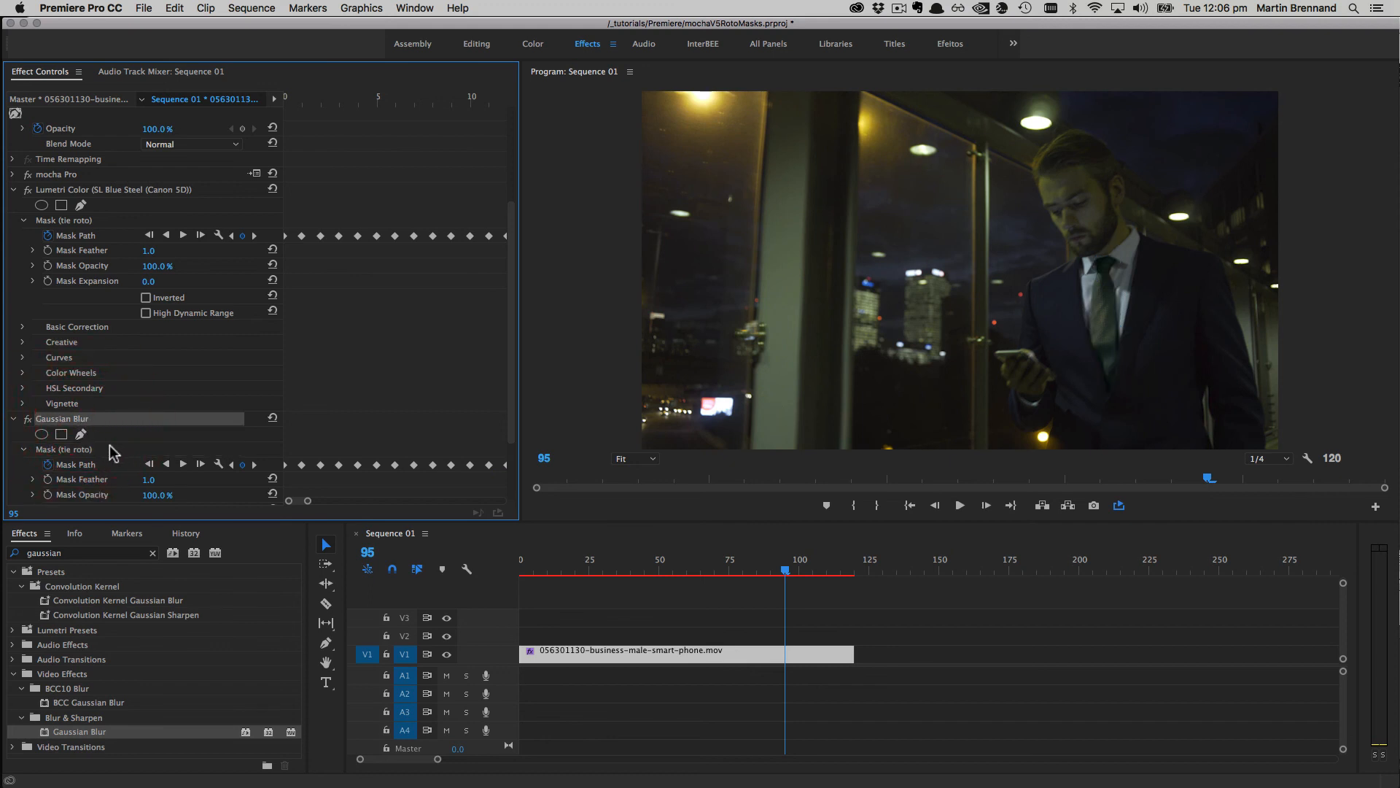
pyautogui.click(511, 452)
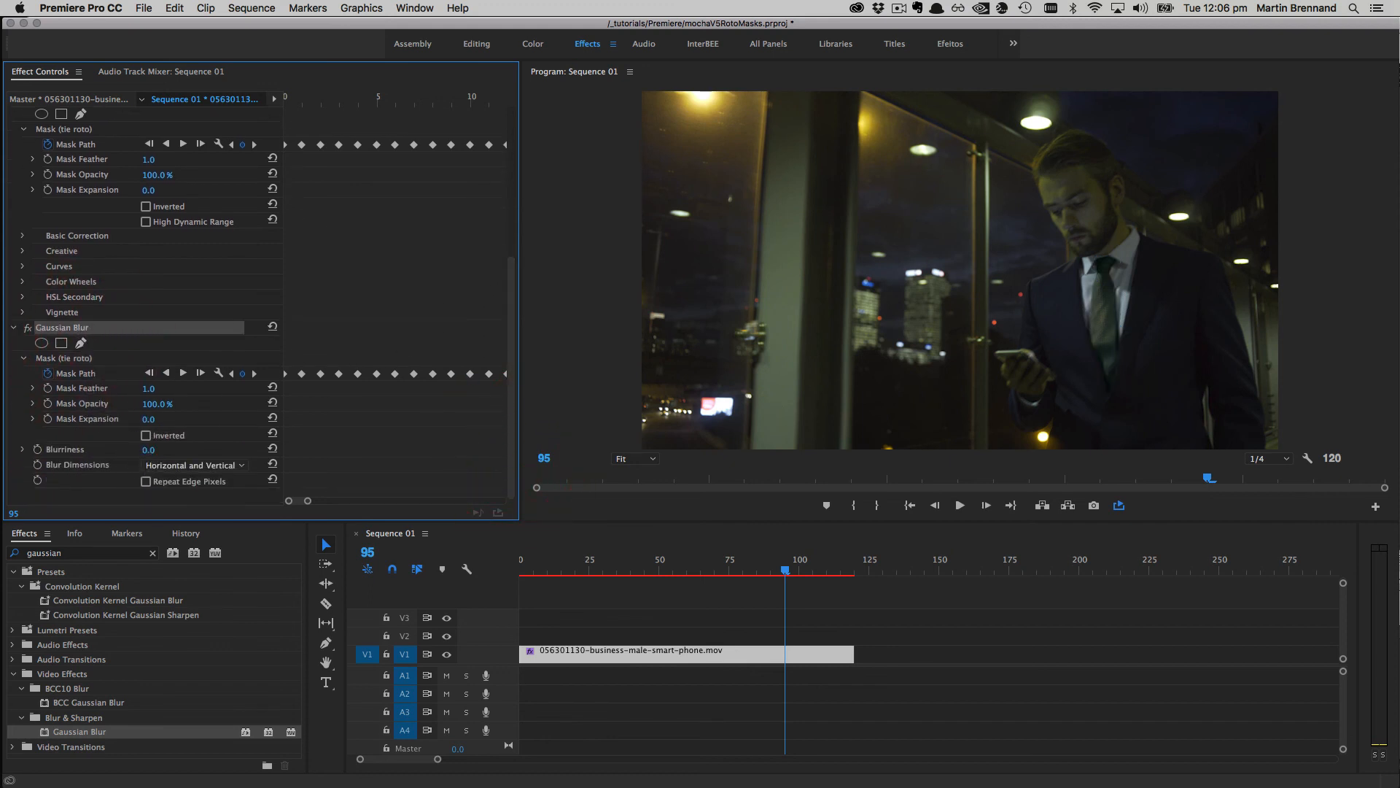
pyautogui.click(155, 452)
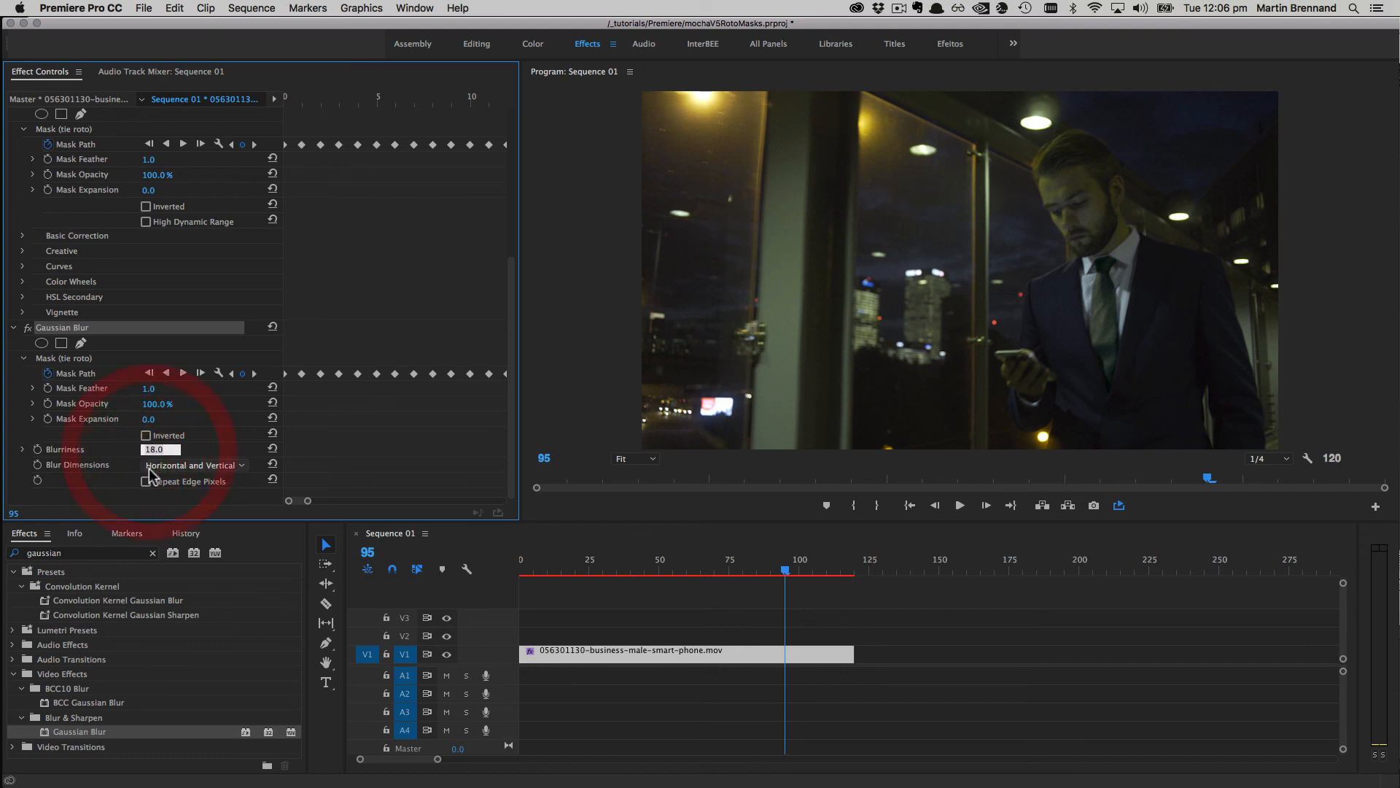
pyautogui.write('11')
pyautogui.press('Return')
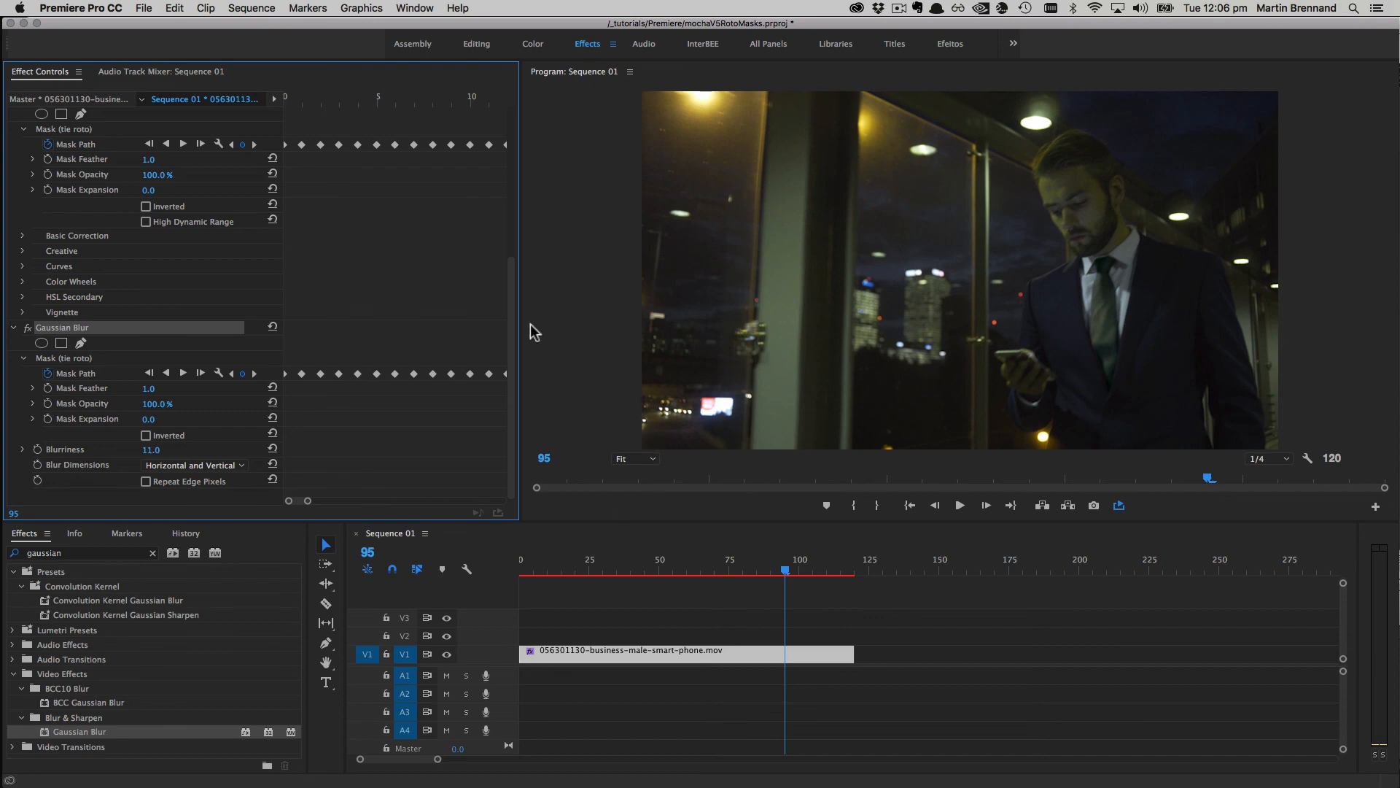
pyautogui.moveTo(783, 571); pyautogui.dragTo(575, 596)
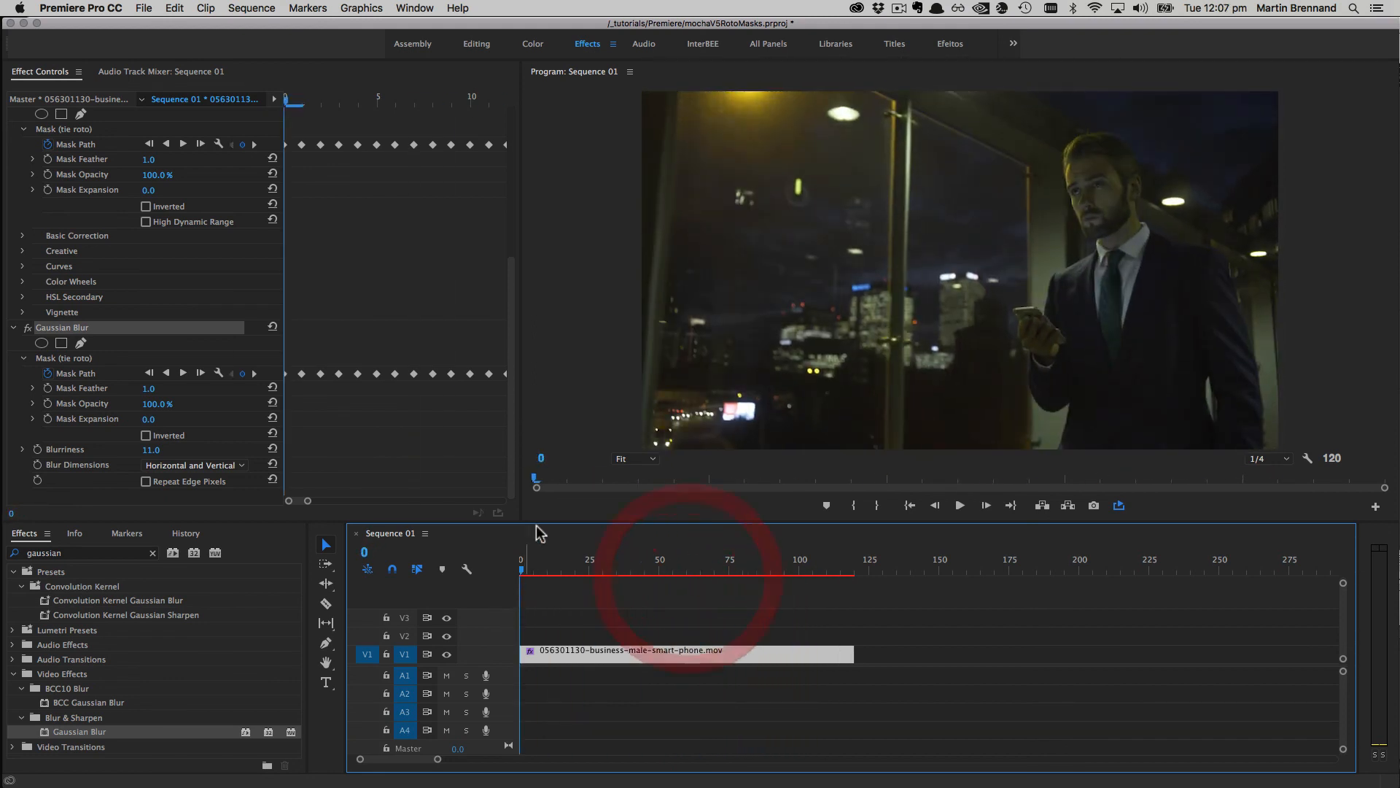
# Step: Render the sequence's work area preview
pyautogui.press('Return')
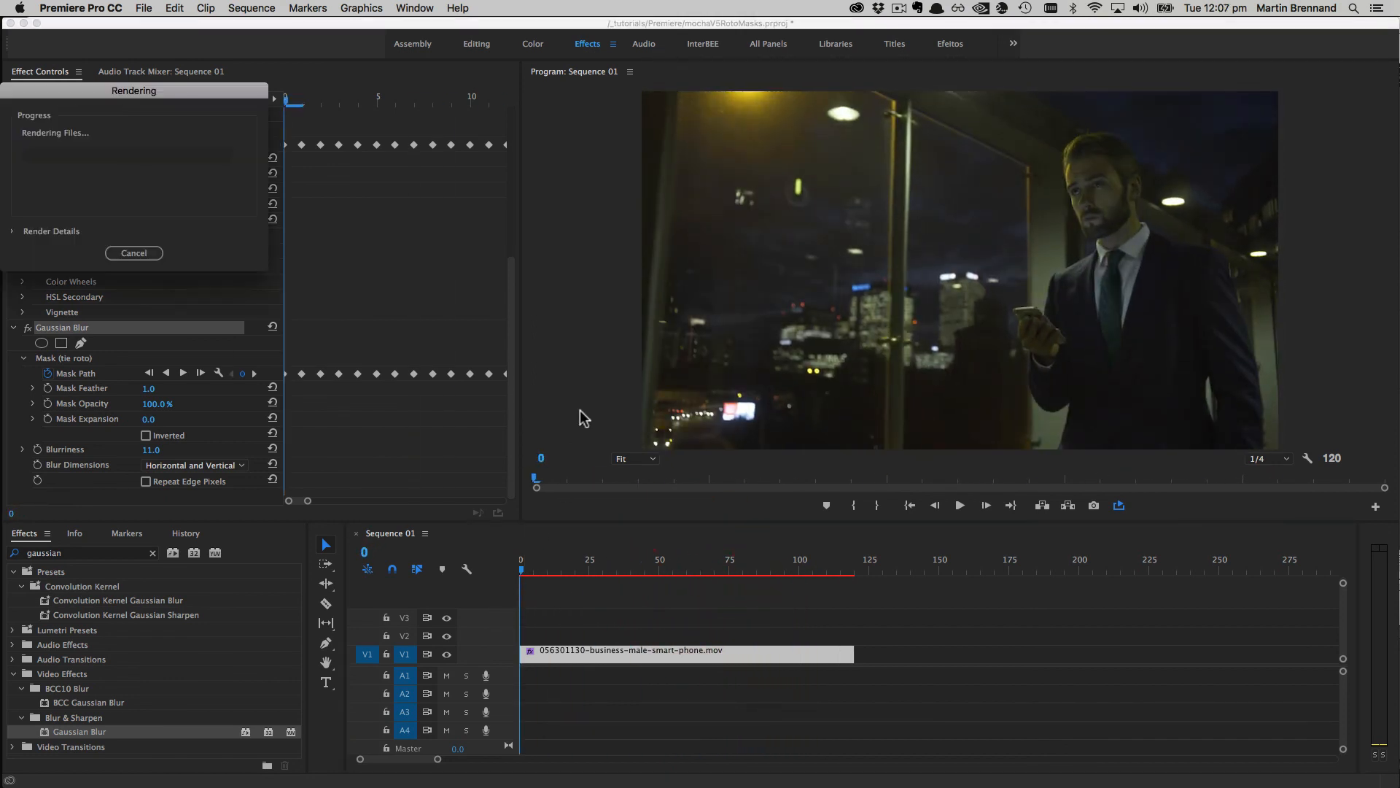